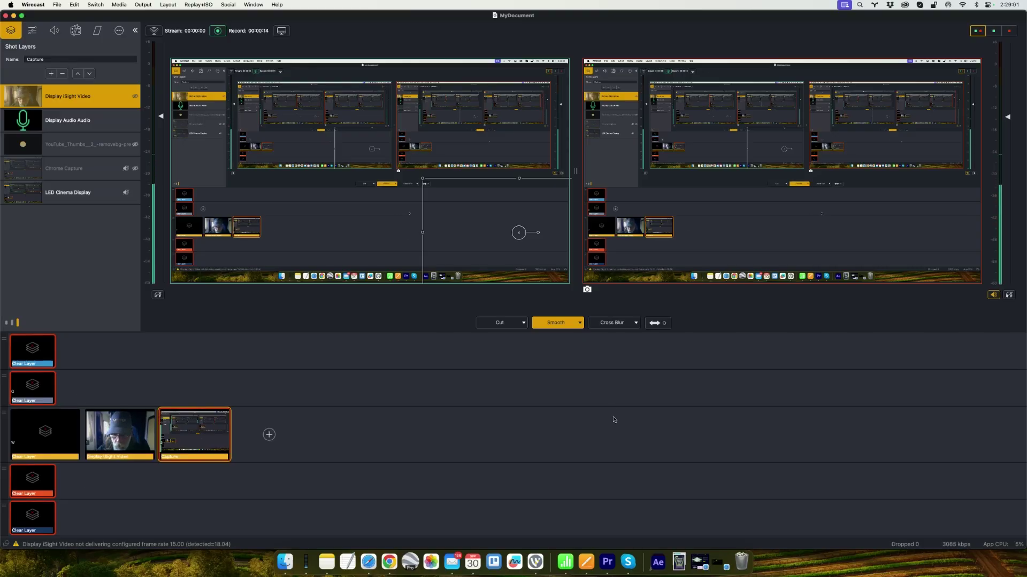
Step: In Skype's advanced calling settings, enable Allow NDI usage and set the watermark to Top-left corner
{"action": "left_click", "coordinate": [629, 562]}
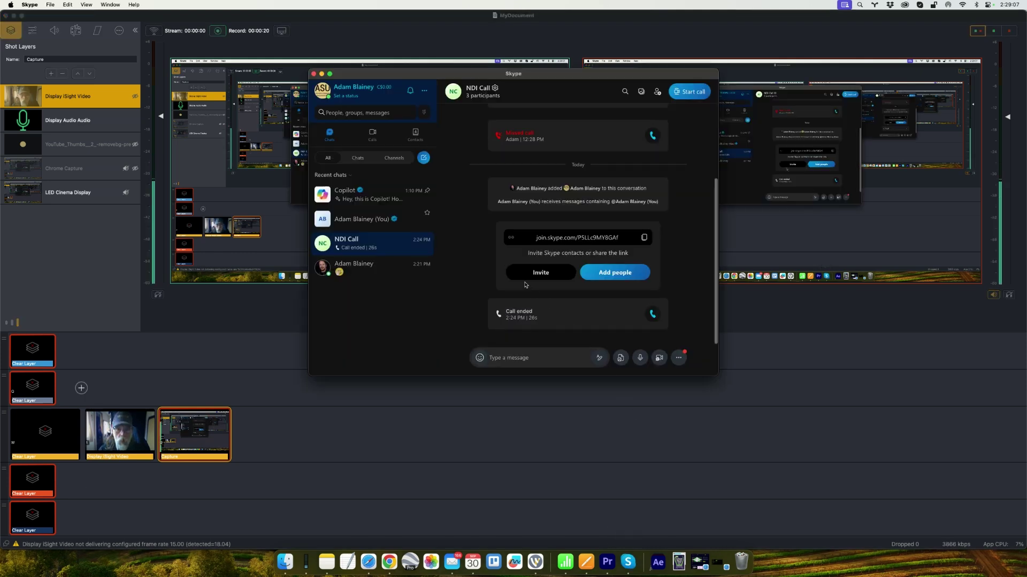
{"action": "key", "text": "super+comma"}
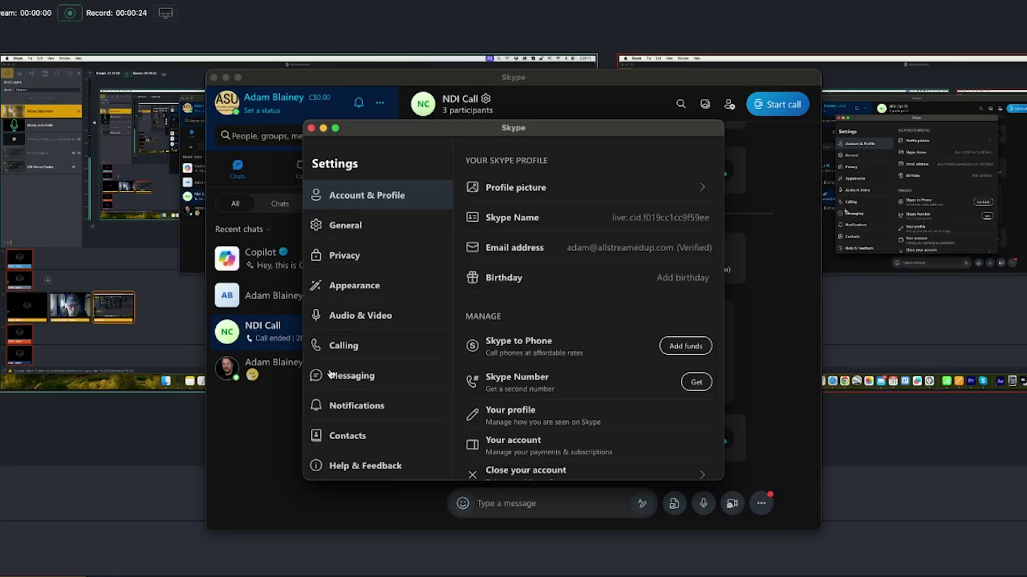
{"action": "left_click", "coordinate": [342, 351]}
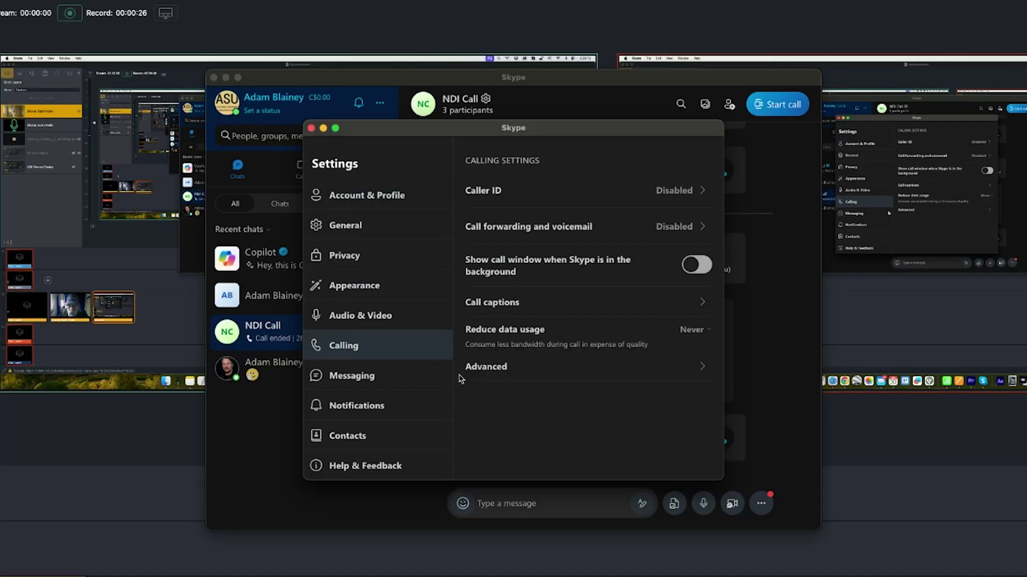
{"action": "left_click", "coordinate": [516, 371]}
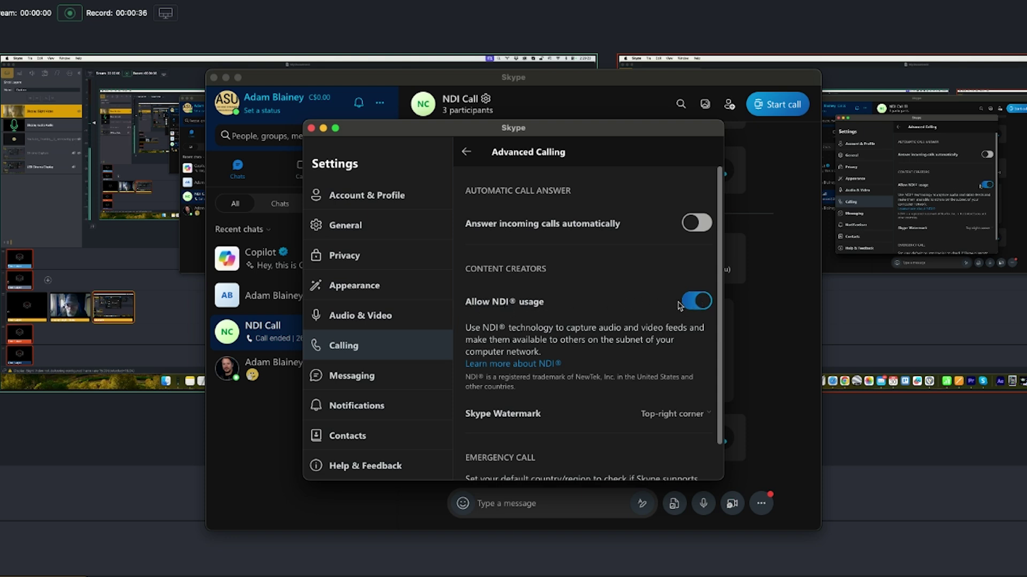
{"action": "left_click", "coordinate": [696, 303]}
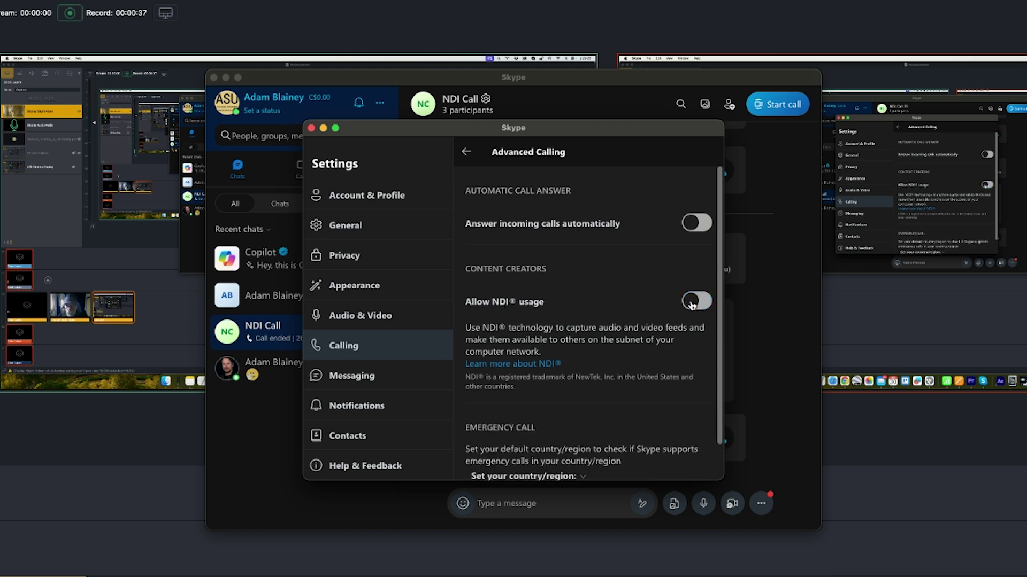
{"action": "left_click", "coordinate": [692, 305]}
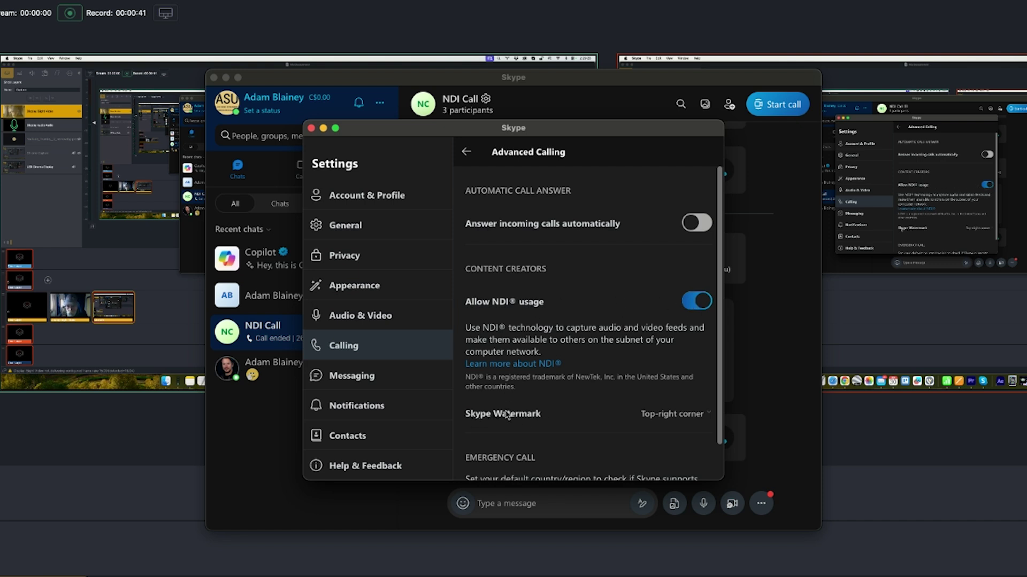
{"action": "left_click", "coordinate": [672, 417]}
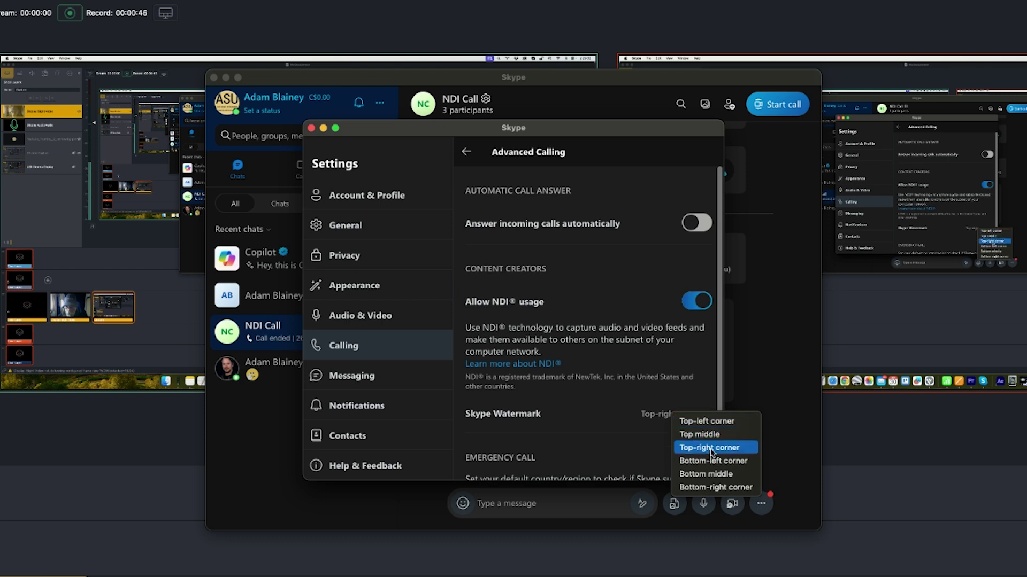
{"action": "left_click", "coordinate": [714, 423]}
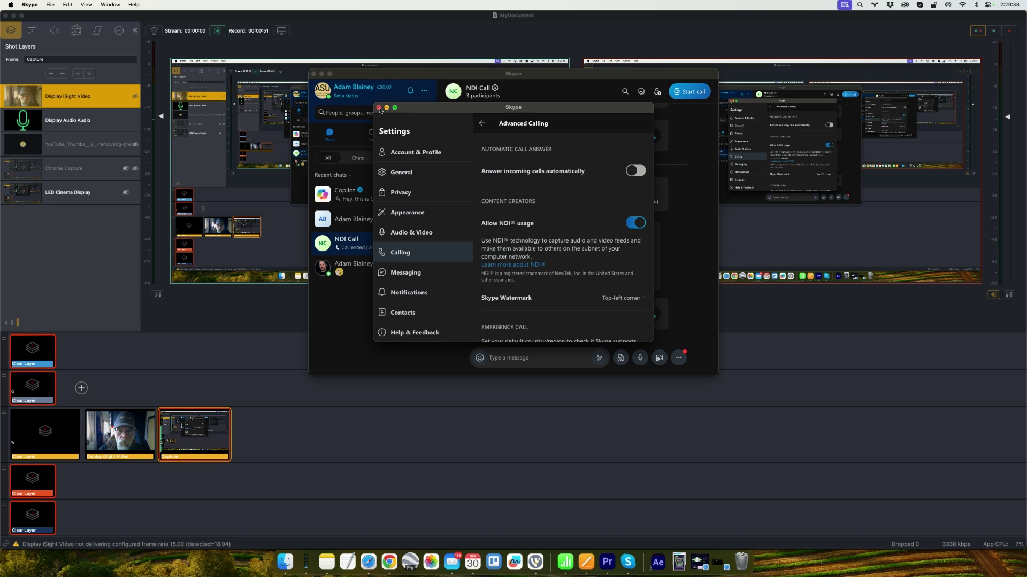
{"action": "left_click", "coordinate": [311, 129]}
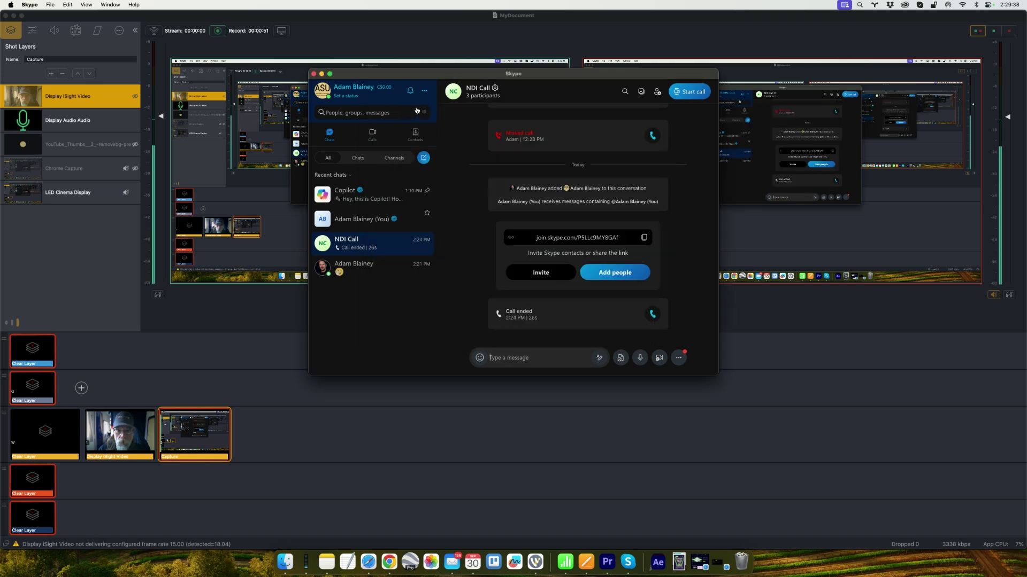
Step: Start the NDI Call video call, give the remote guest the main tile, and hide people at top
{"action": "left_click", "coordinate": [686, 93]}
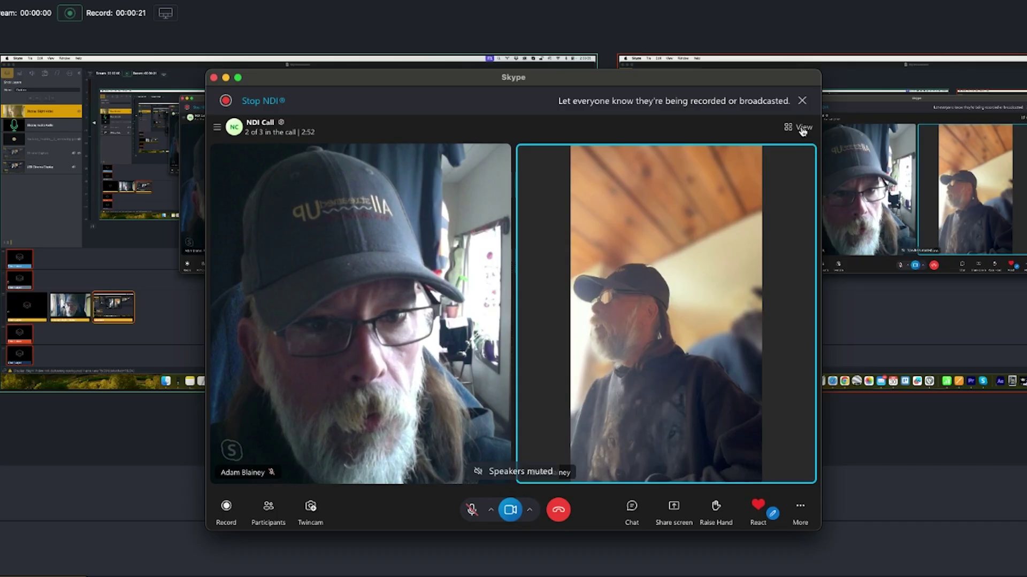
{"action": "left_click", "coordinate": [802, 130]}
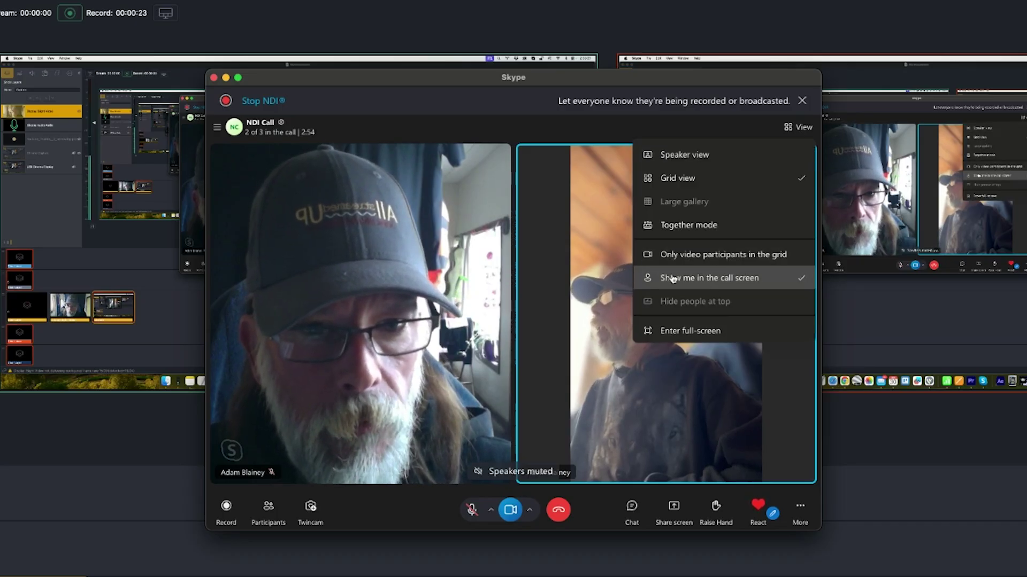
{"action": "left_click", "coordinate": [711, 278]}
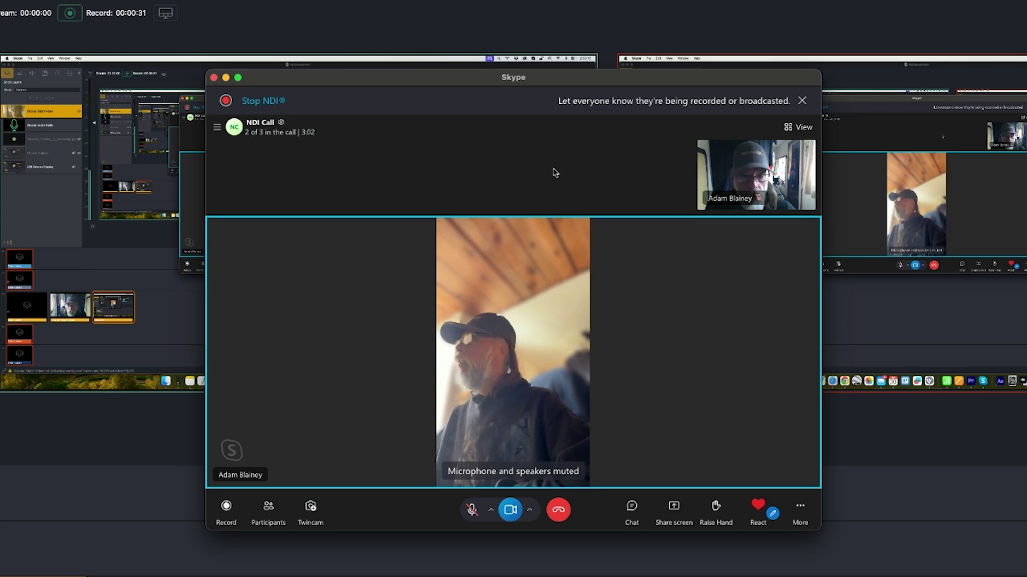
{"action": "left_click", "coordinate": [803, 129]}
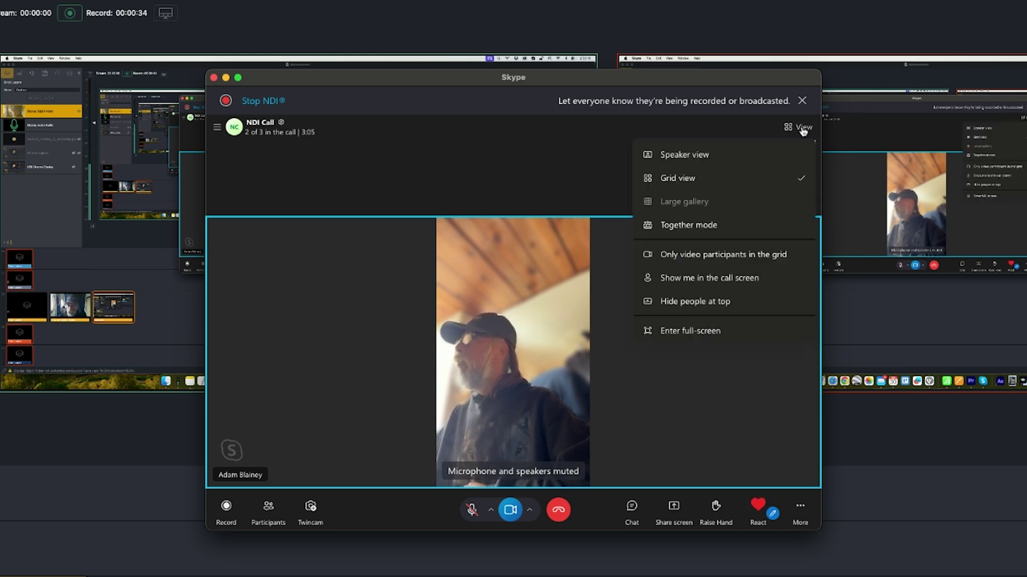
{"action": "left_click", "coordinate": [733, 306]}
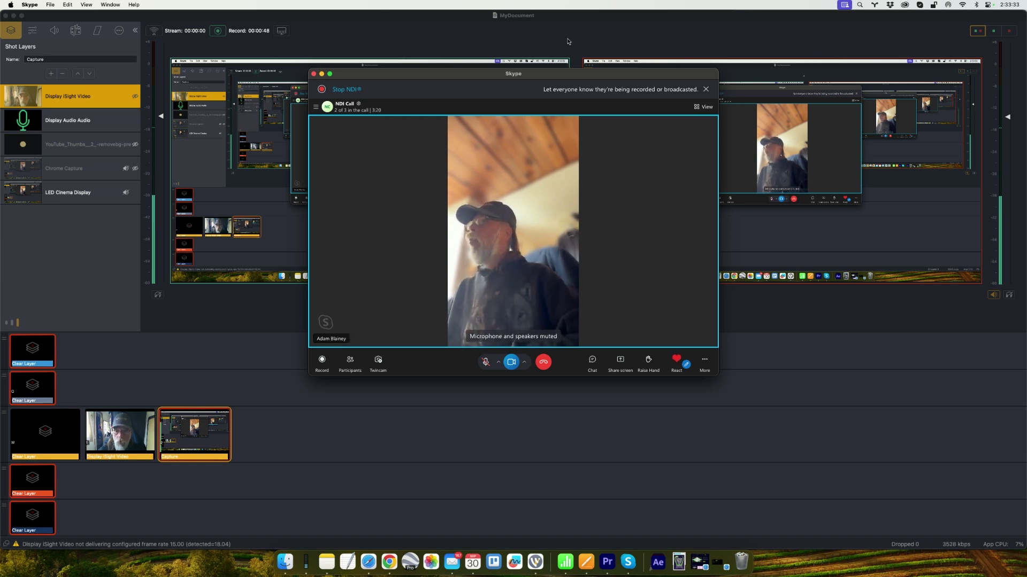
{"action": "left_click", "coordinate": [568, 42]}
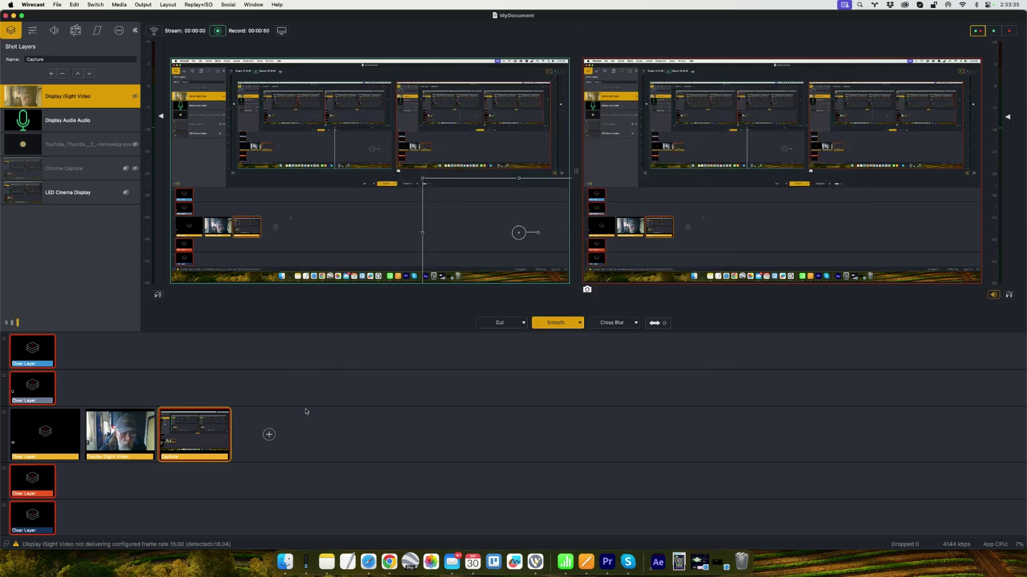
Step: Add the Skype caller's Network NDI source as a new shot on Main Layer 3
{"action": "left_click", "coordinate": [269, 434]}
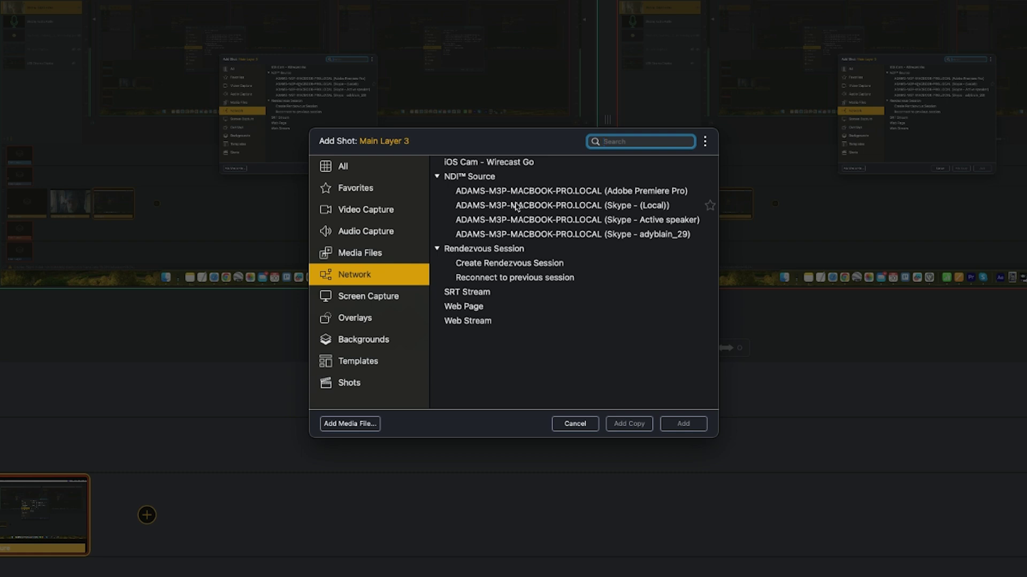
{"action": "left_click", "coordinate": [593, 240]}
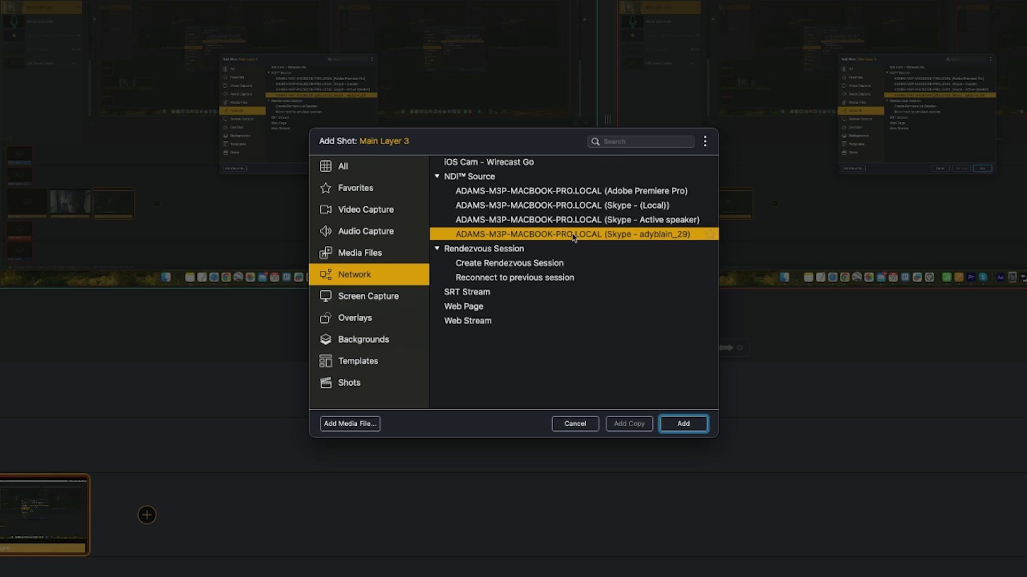
{"action": "left_click", "coordinate": [684, 424]}
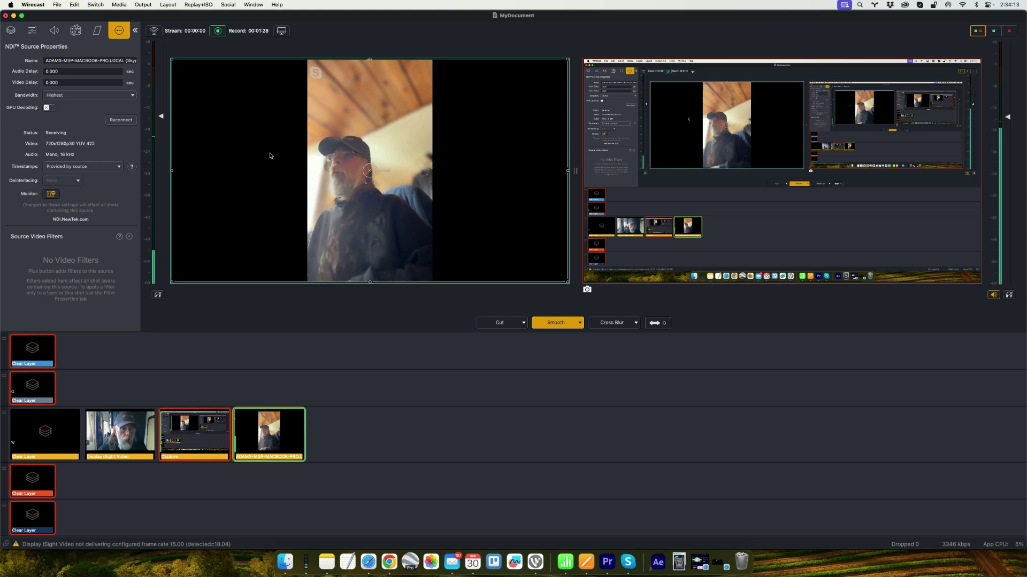
Step: Shrink the Skype caller's video layer and reposition it within the preview canvas
{"action": "left_click_drag", "start_coordinate": [284, 168], "coordinate": [298, 183]}
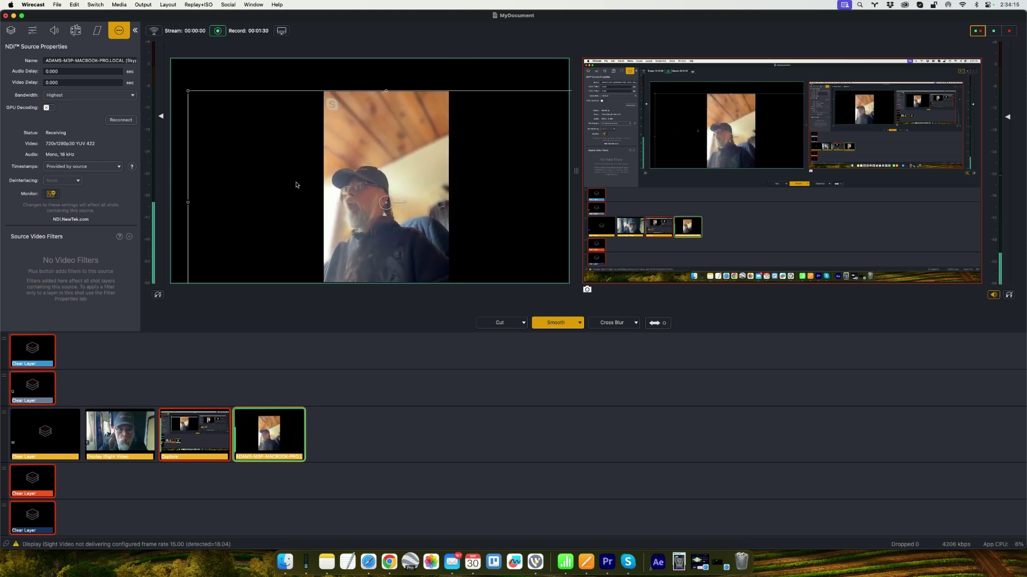
{"action": "left_click_drag", "start_coordinate": [190, 93], "coordinate": [331, 162]}
{"action": "left_click_drag", "start_coordinate": [430, 196], "coordinate": [288, 100]}
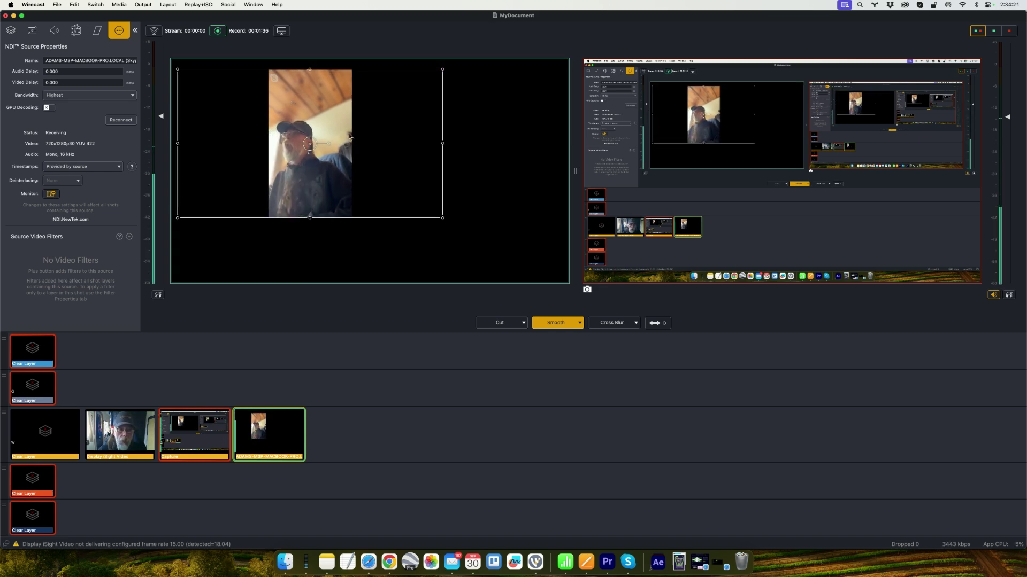
{"action": "left_click_drag", "start_coordinate": [289, 101], "coordinate": [327, 122]}
{"action": "left_click_drag", "start_coordinate": [394, 158], "coordinate": [397, 157]}
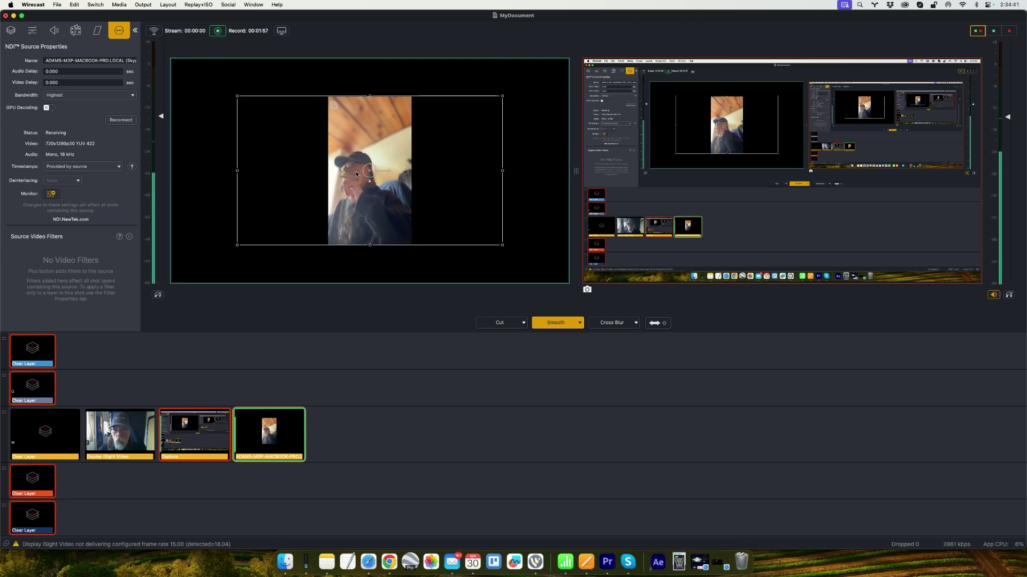
Step: Start Wirecast's Virtual Camera output
{"action": "left_click", "coordinate": [150, 7]}
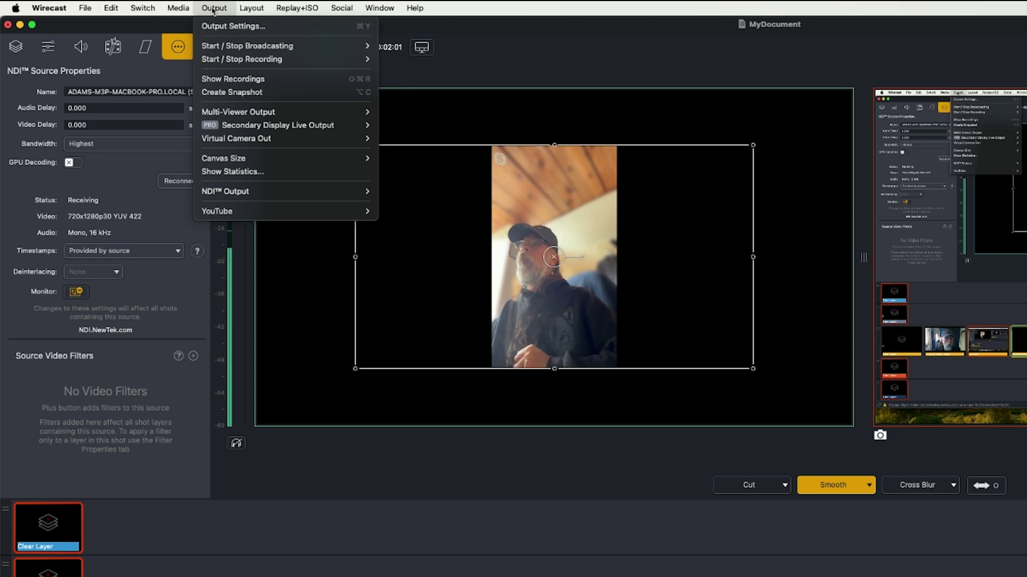
{"action": "mouse_move", "coordinate": [224, 141]}
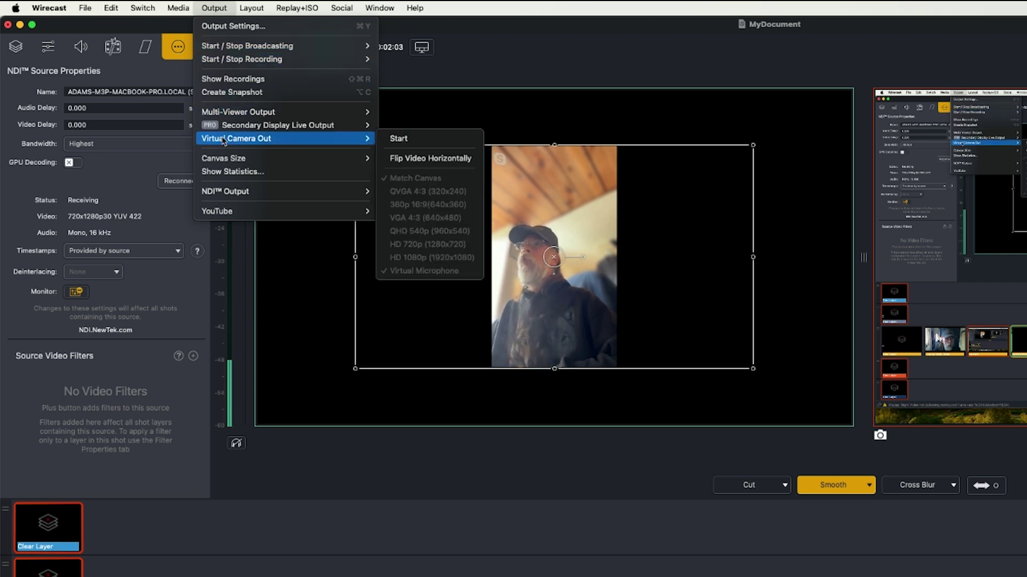
{"action": "left_click", "coordinate": [423, 142]}
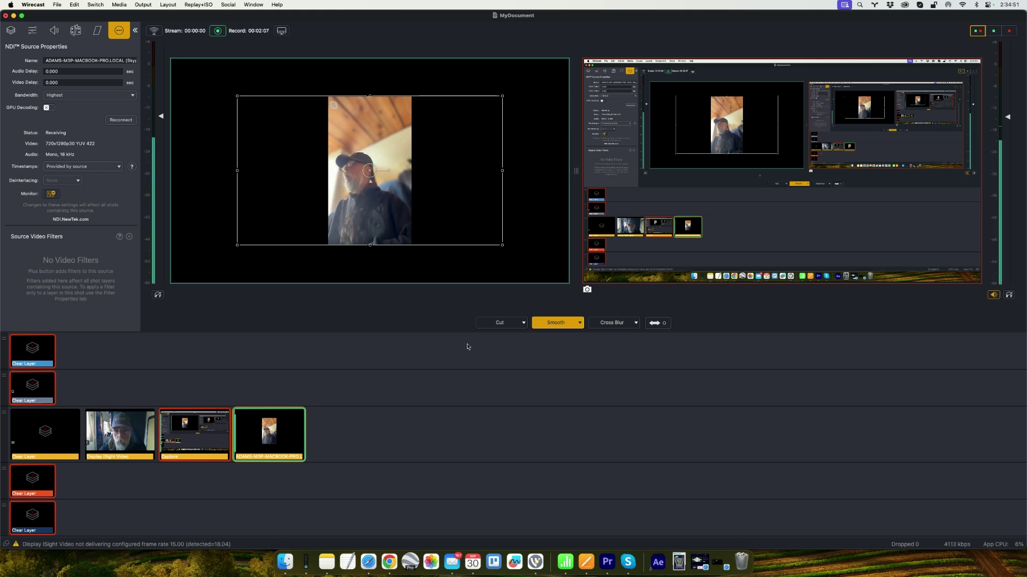
Step: In the Skype call's video settings, choose Wirecast Virtual Camera as the camera
{"action": "left_click", "coordinate": [627, 563]}
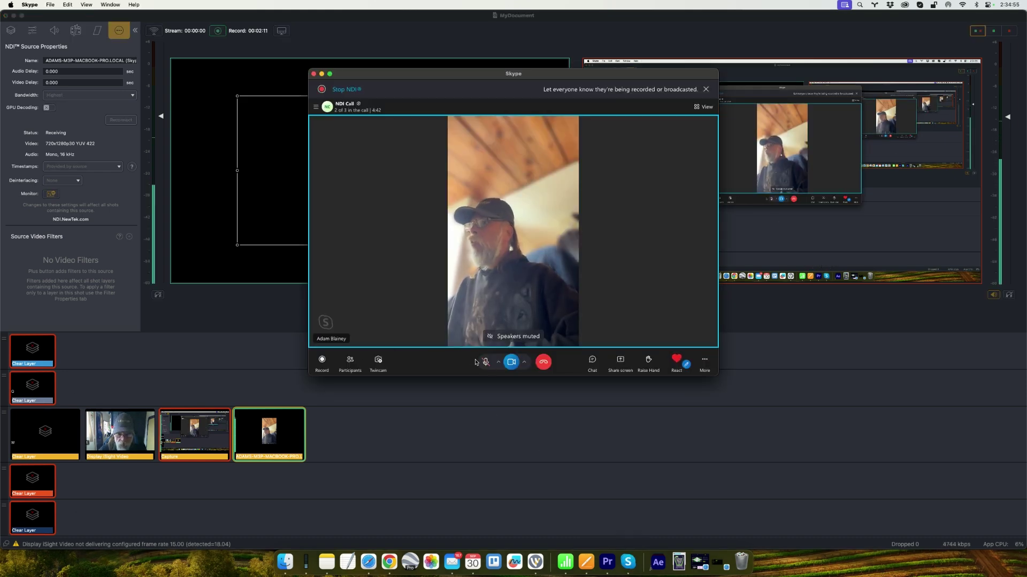
{"action": "left_click", "coordinate": [526, 364]}
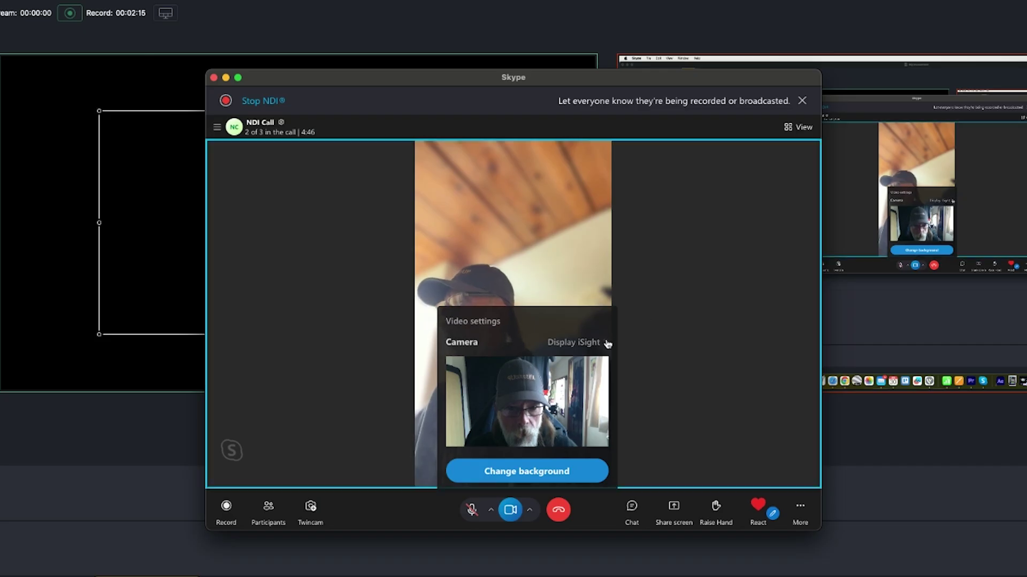
{"action": "left_click", "coordinate": [576, 250]}
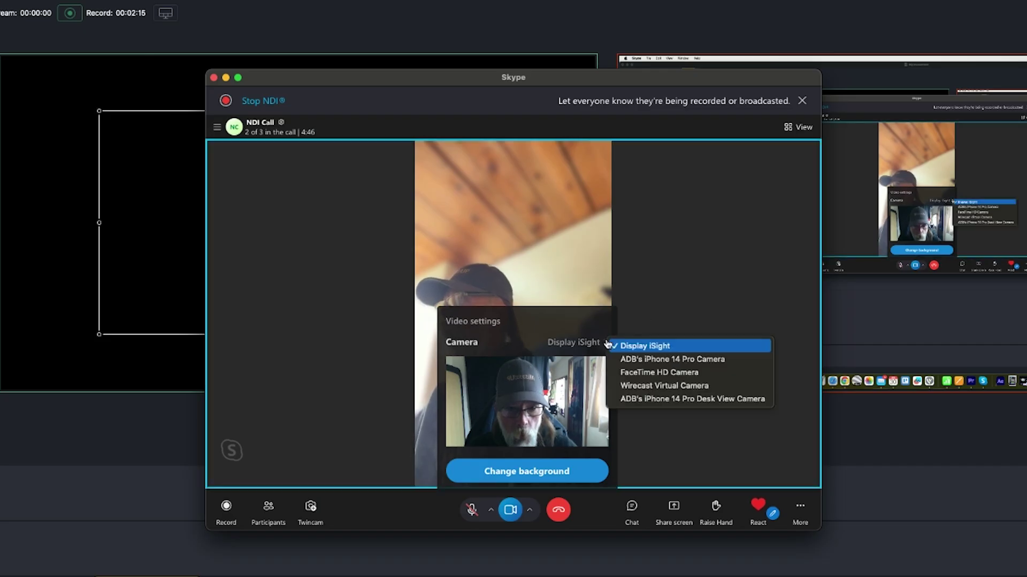
{"action": "left_click", "coordinate": [649, 386]}
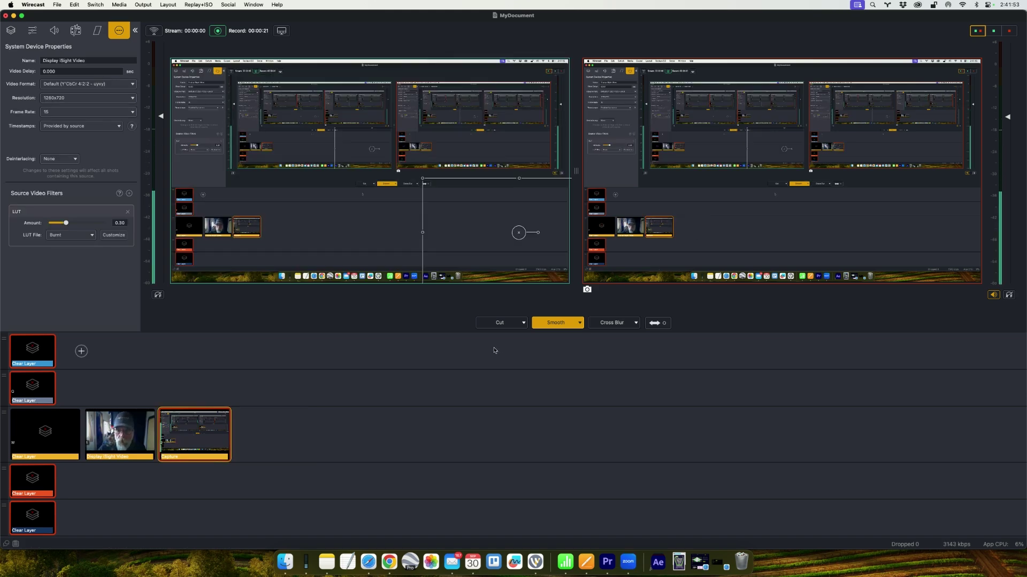
Step: Launch a new Zoom Workplace meeting and copy its invite link from the Participants invite options
{"action": "left_click", "coordinate": [629, 565]}
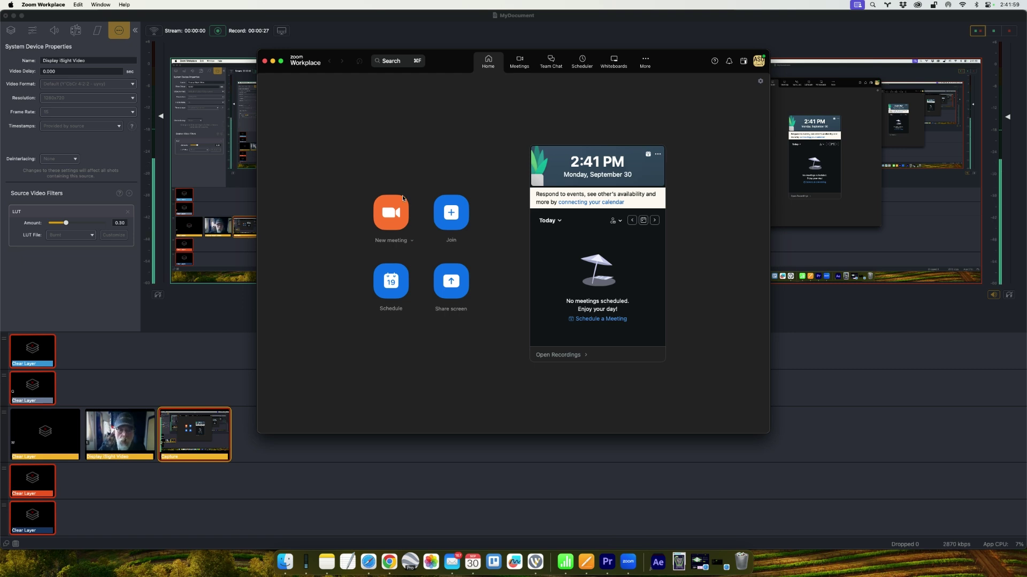
{"action": "left_click", "coordinate": [394, 215]}
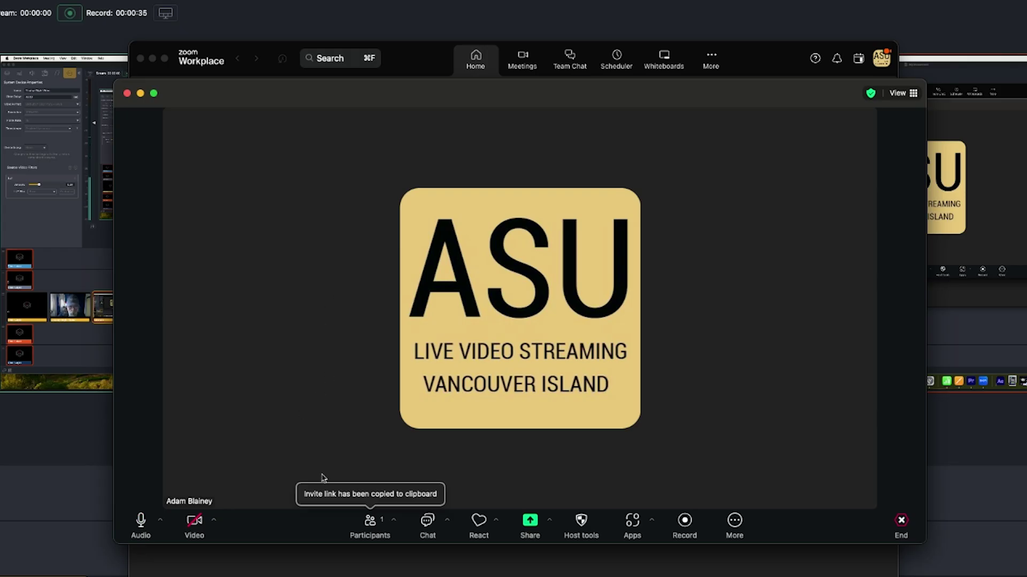
{"action": "left_click", "coordinate": [395, 521]}
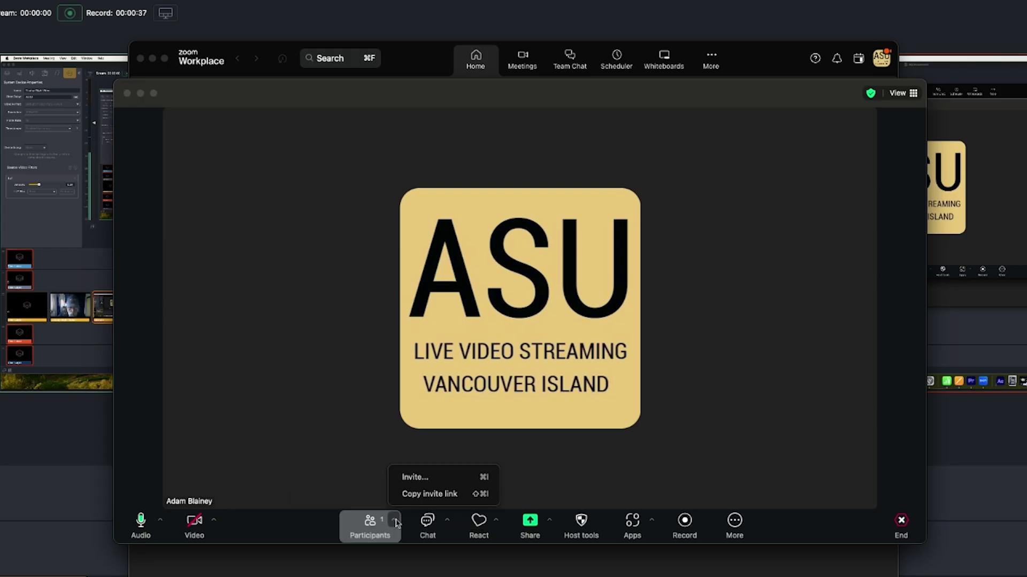
{"action": "left_click", "coordinate": [425, 495]}
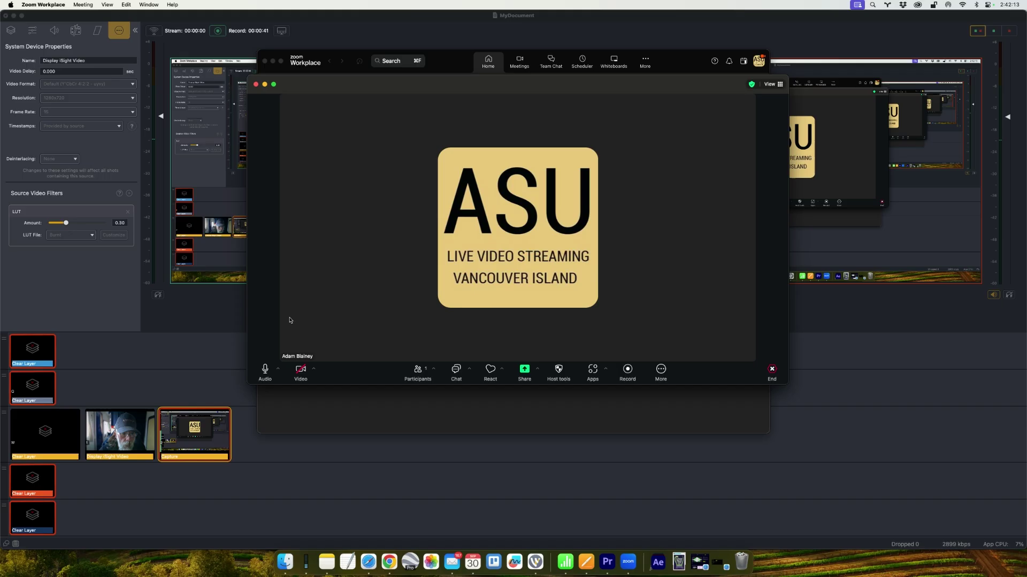
Step: Open Wirecast's Social > Zoom > Join Zoom Meeting dialog
{"action": "left_click", "coordinate": [232, 309]}
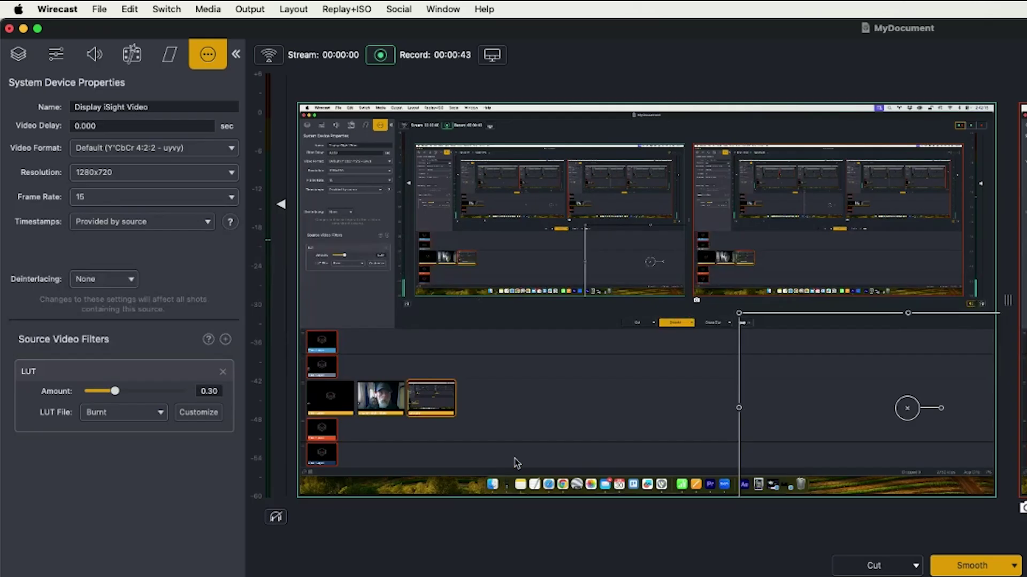
{"action": "left_click", "coordinate": [400, 10]}
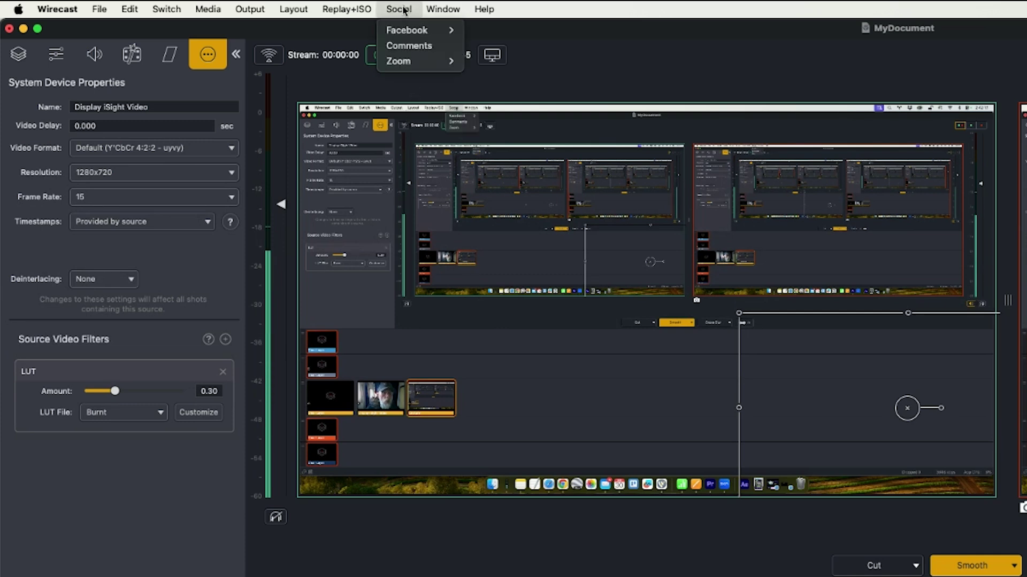
{"action": "mouse_move", "coordinate": [400, 64]}
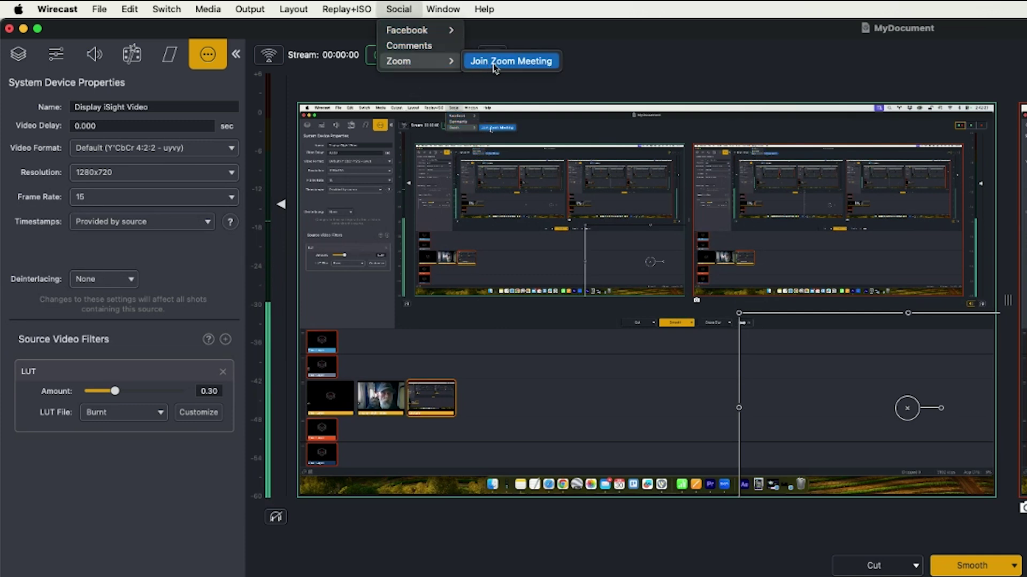
{"action": "left_click", "coordinate": [510, 61]}
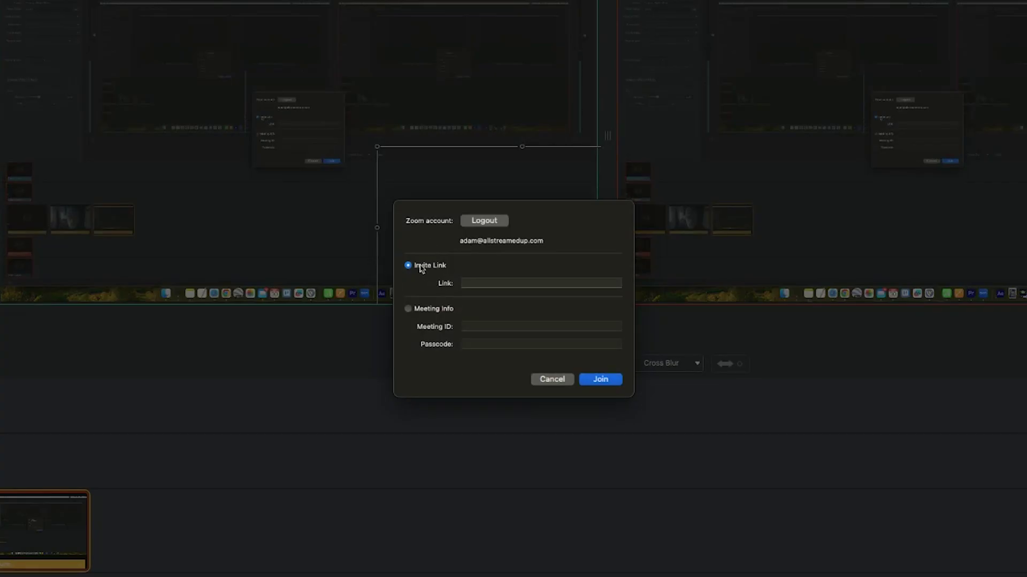
Step: Paste the copied invite link into the Link field and join the Zoom meeting
{"action": "left_click", "coordinate": [482, 284]}
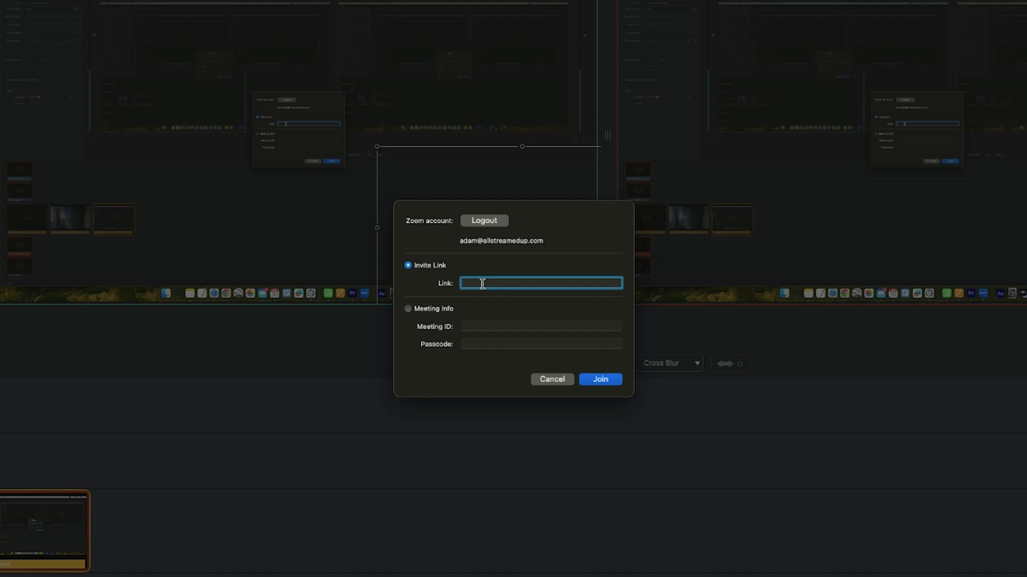
{"action": "key", "text": "super+v"}
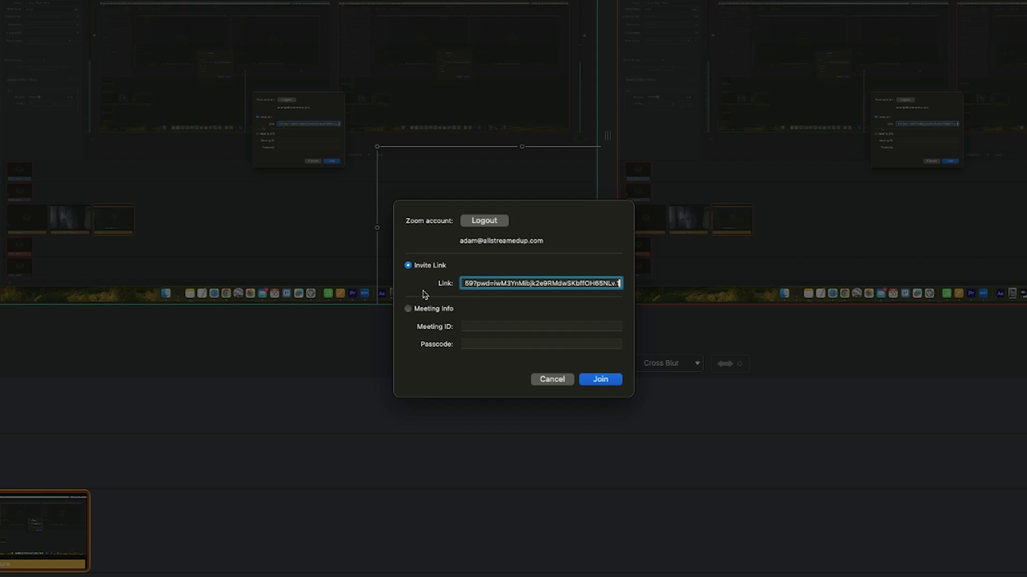
{"action": "left_click", "coordinate": [604, 380]}
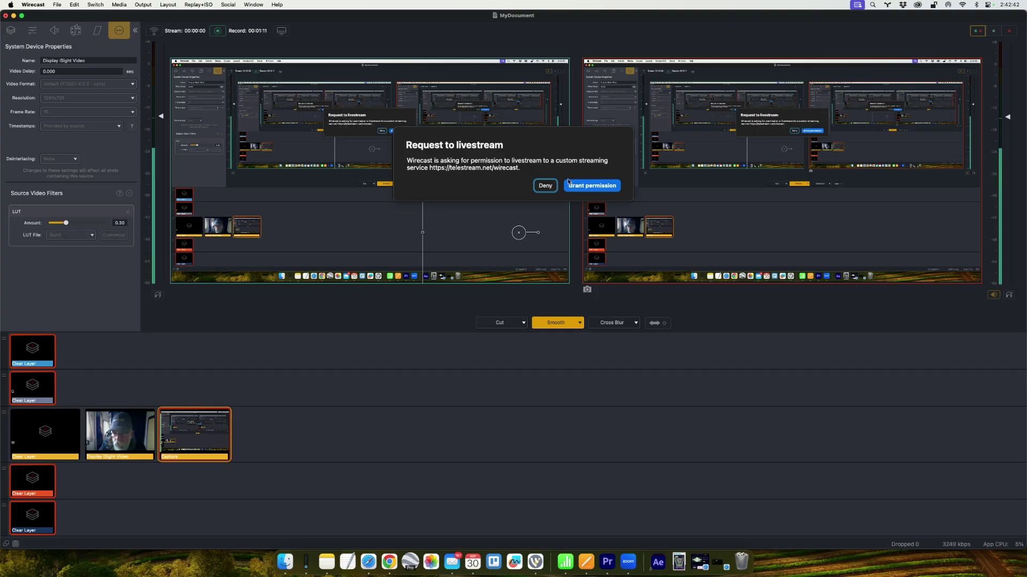
Step: Grant Wirecast livestream permission, start the host's video, and hide non-video participants
{"action": "left_click", "coordinate": [584, 186]}
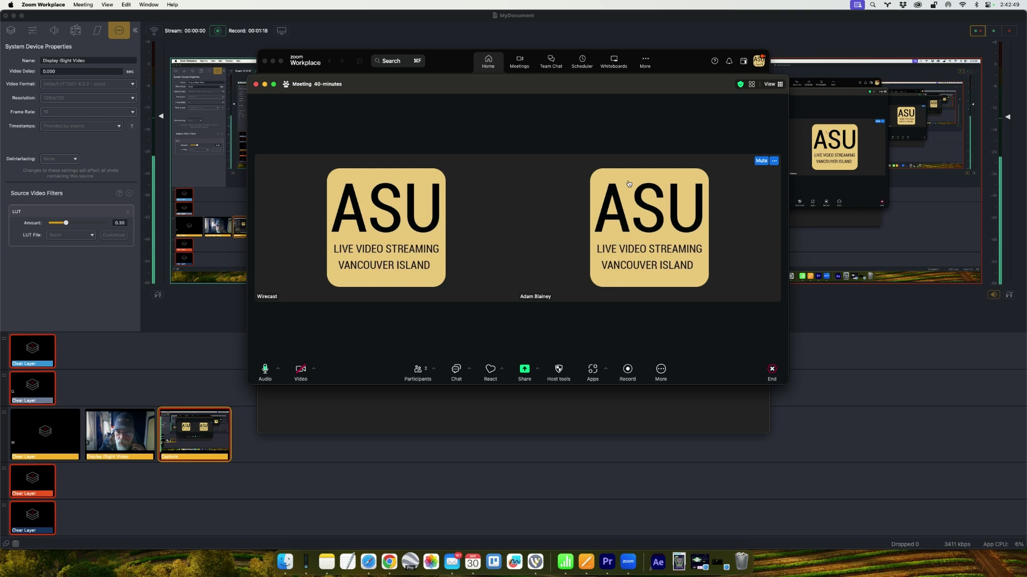
{"action": "left_click", "coordinate": [301, 373]}
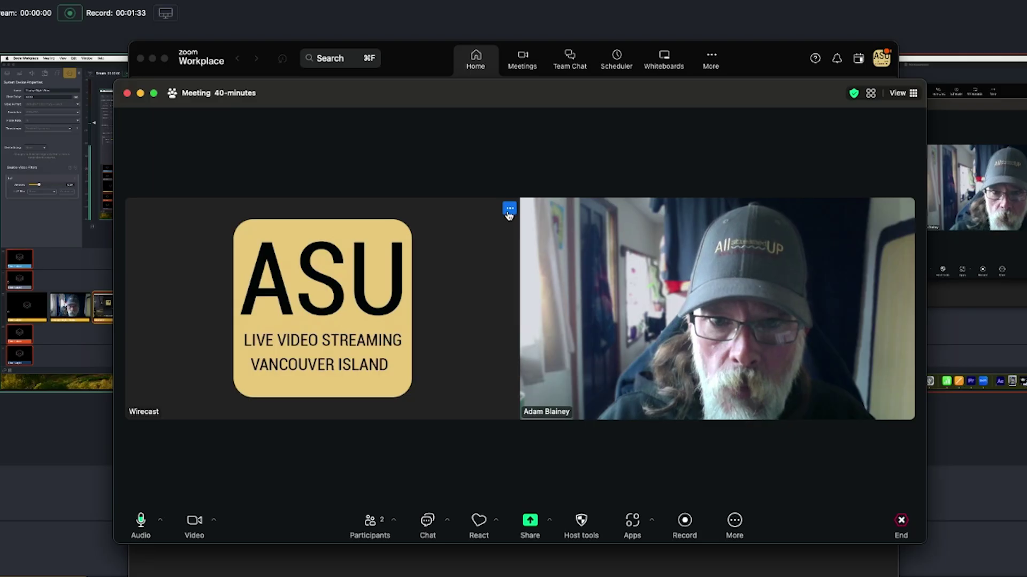
{"action": "left_click", "coordinate": [511, 161]}
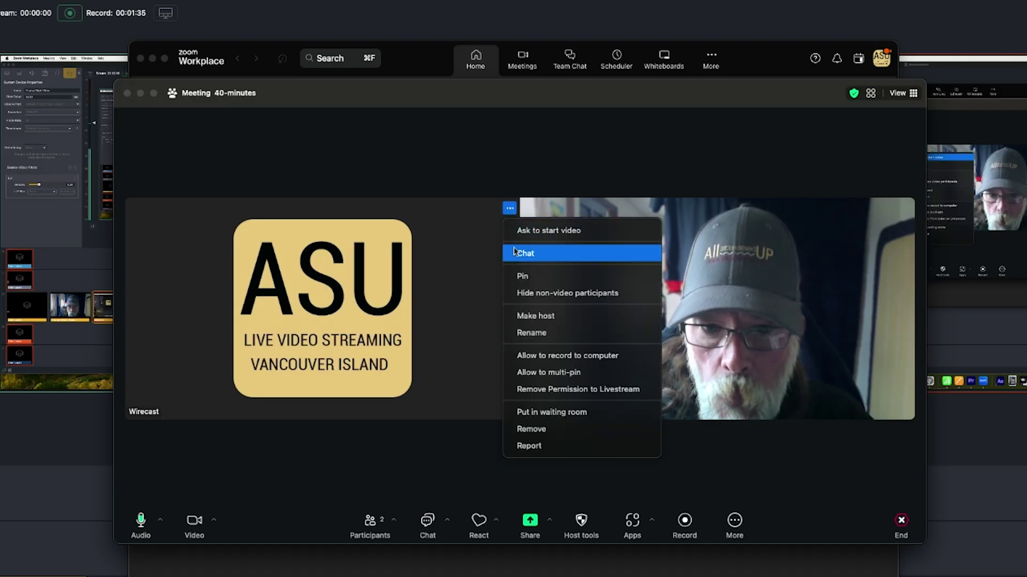
{"action": "left_click", "coordinate": [581, 295]}
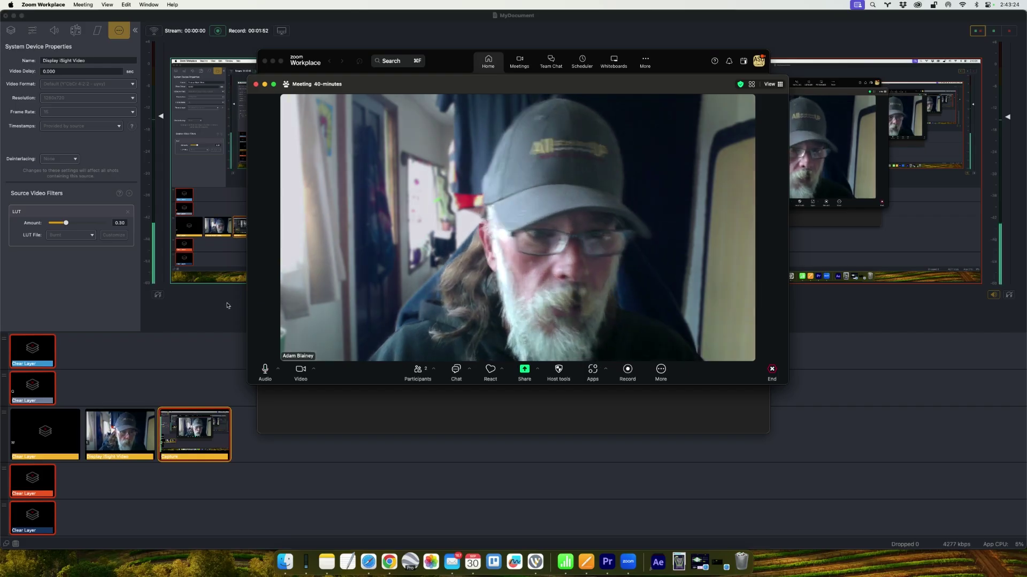
{"action": "left_click", "coordinate": [227, 305]}
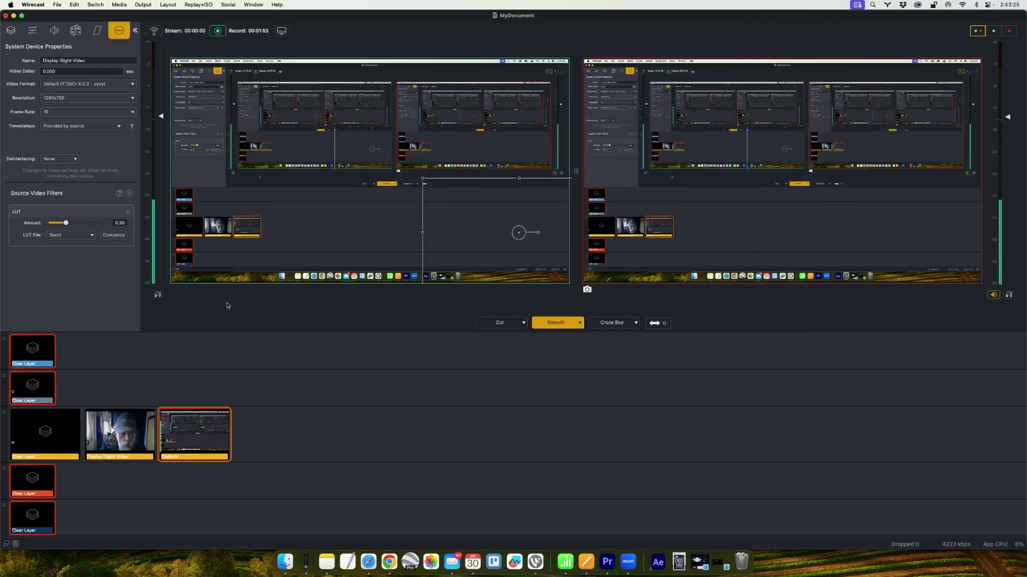
Step: Add the participant from Network > Zoom Participant as a new shot on Main Layer 3
{"action": "left_click", "coordinate": [269, 436]}
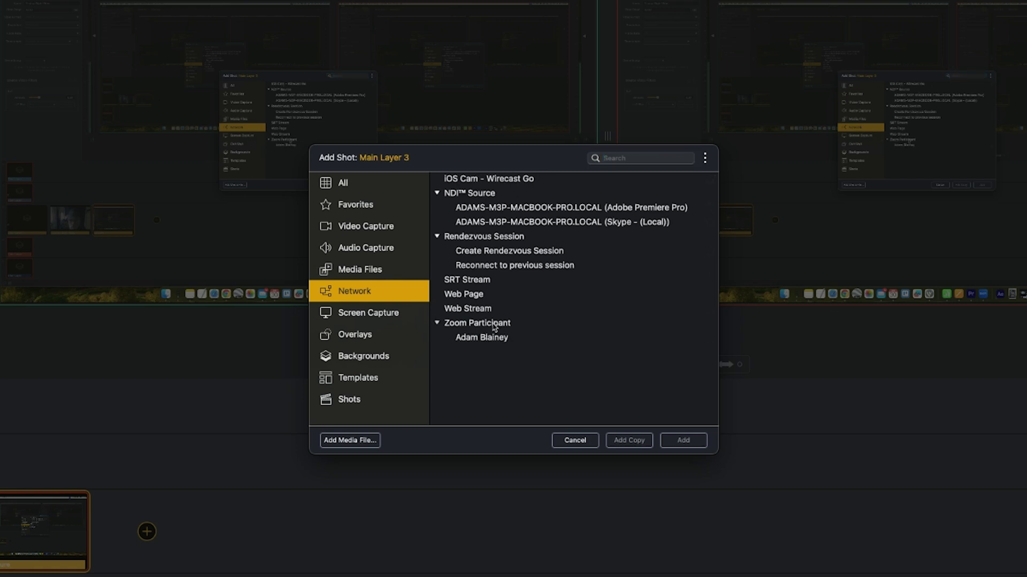
{"action": "left_click", "coordinate": [492, 341]}
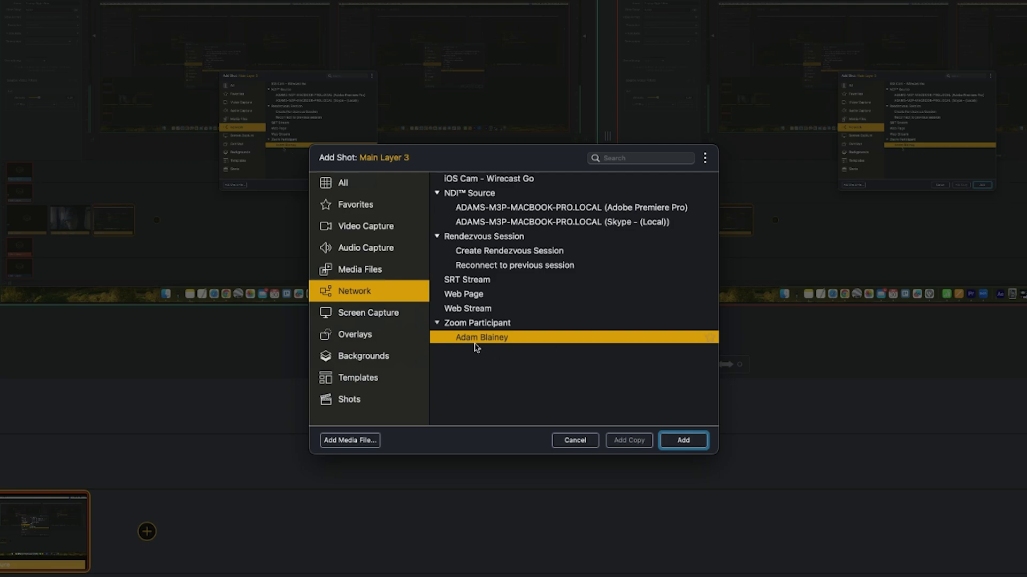
{"action": "left_click", "coordinate": [684, 440]}
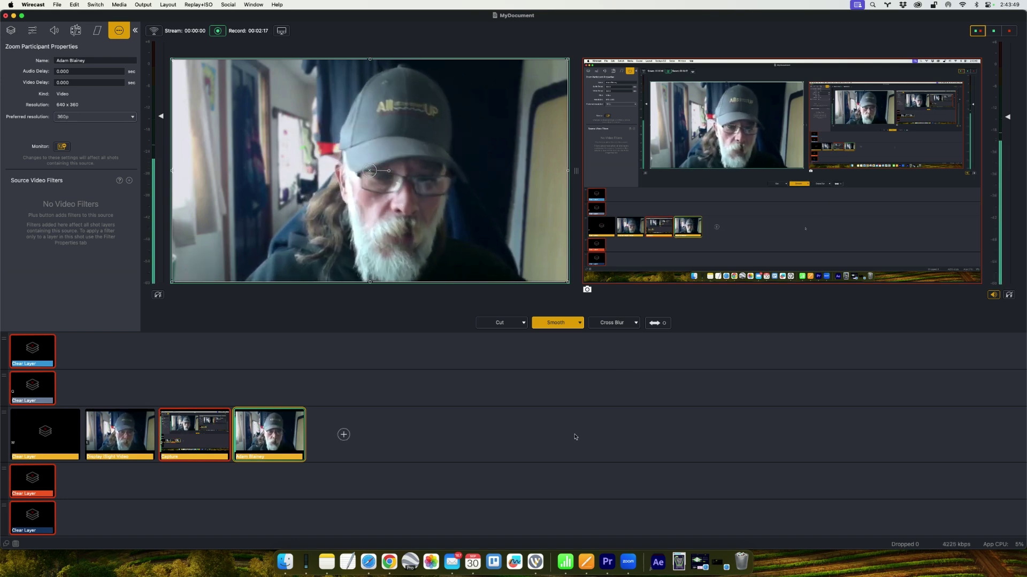
Step: Add a second Zoom participant shot to Main Layer 3 and shrink it, leaving black bars top and left
{"action": "left_click", "coordinate": [343, 434]}
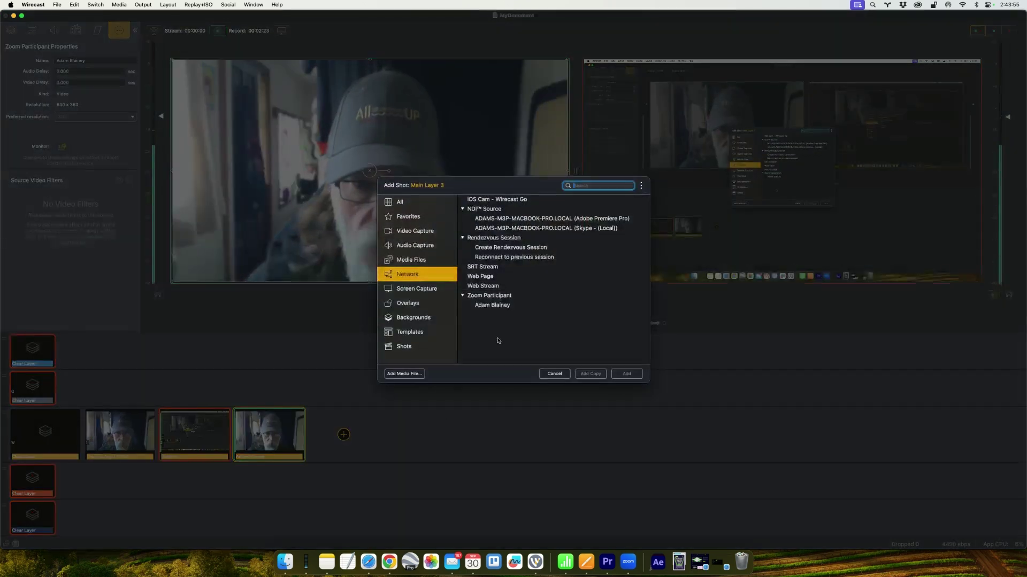
{"action": "left_click", "coordinate": [492, 305]}
{"action": "left_click", "coordinate": [631, 374]}
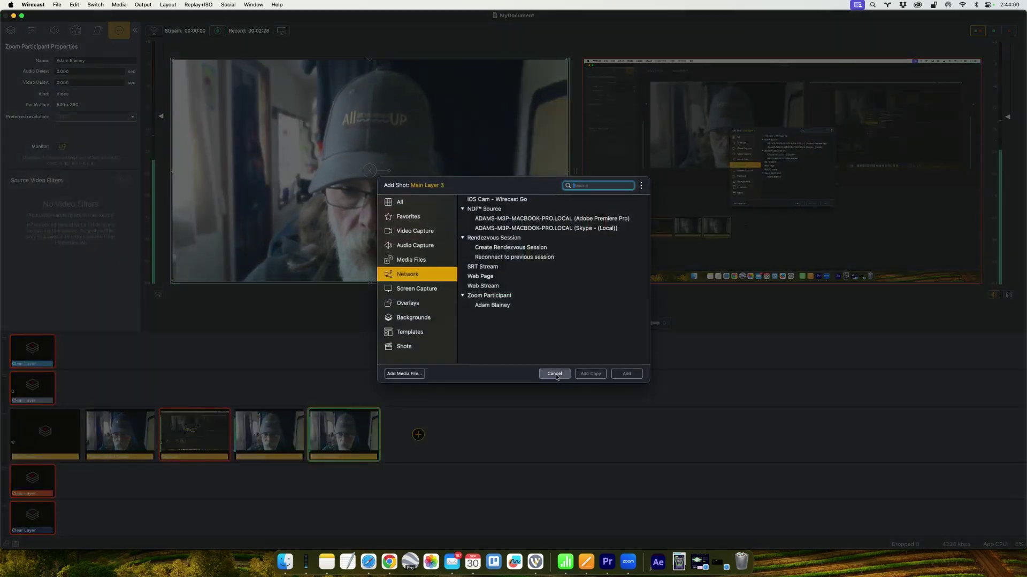
{"action": "left_click", "coordinate": [554, 371]}
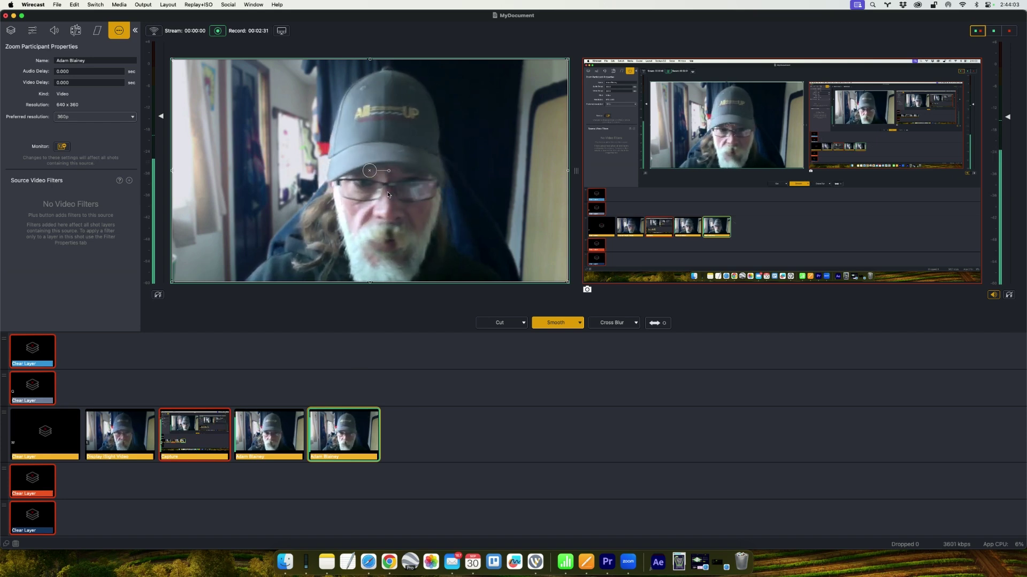
{"action": "left_click_drag", "start_coordinate": [389, 194], "coordinate": [427, 239]}
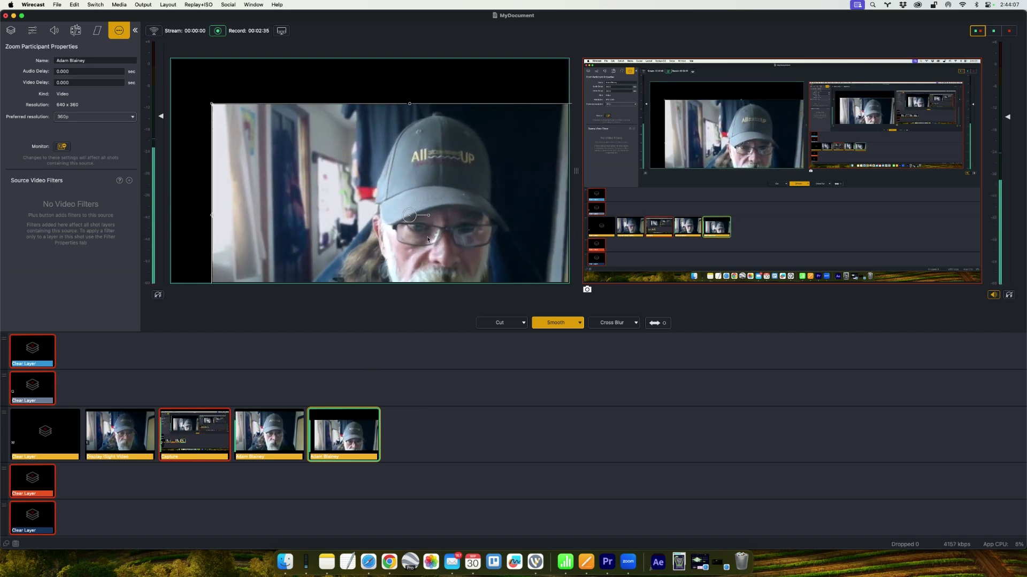
{"action": "left_click_drag", "start_coordinate": [211, 104], "coordinate": [299, 121]}
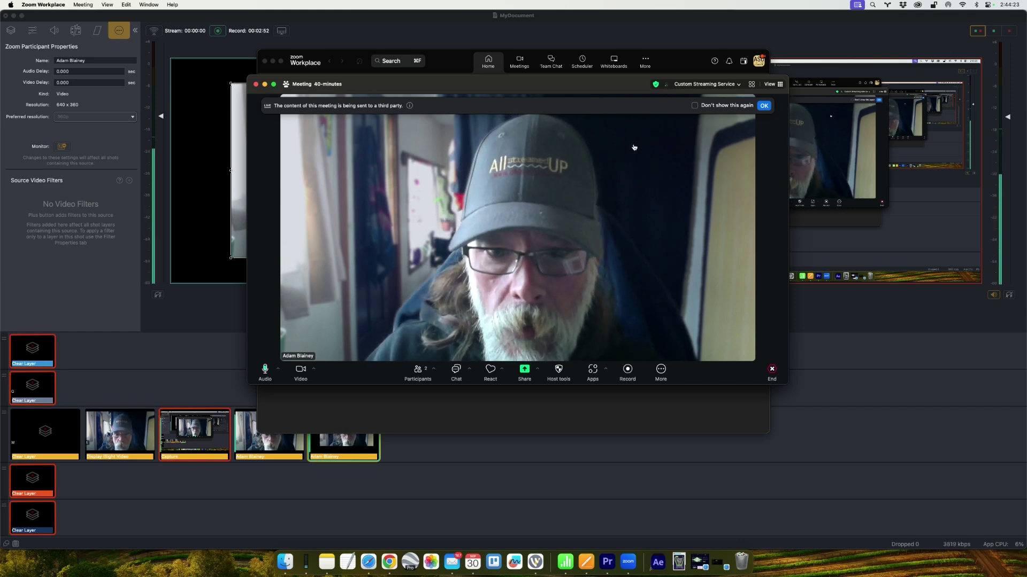
Step: In Zoom, dismiss the streaming notice, hide self view, and switch the camera to Wirecast Virtual Camera
{"action": "left_click", "coordinate": [764, 106]}
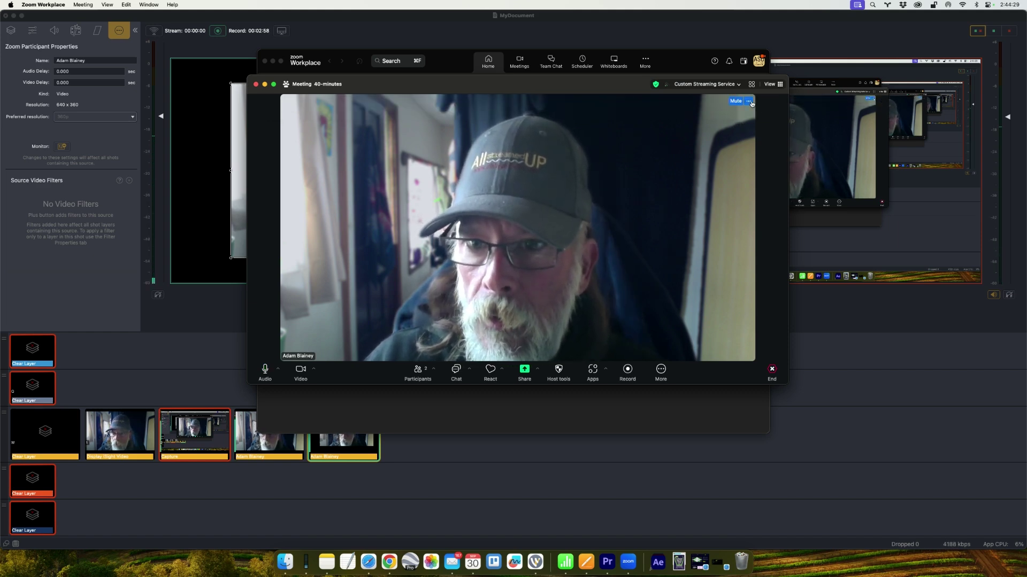
{"action": "left_click", "coordinate": [750, 102]}
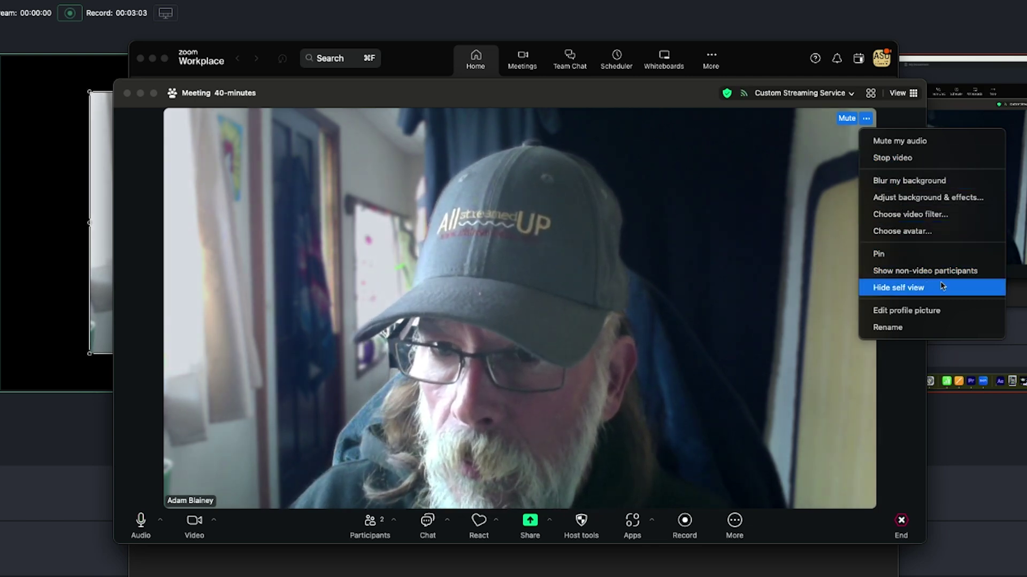
{"action": "left_click", "coordinate": [892, 289]}
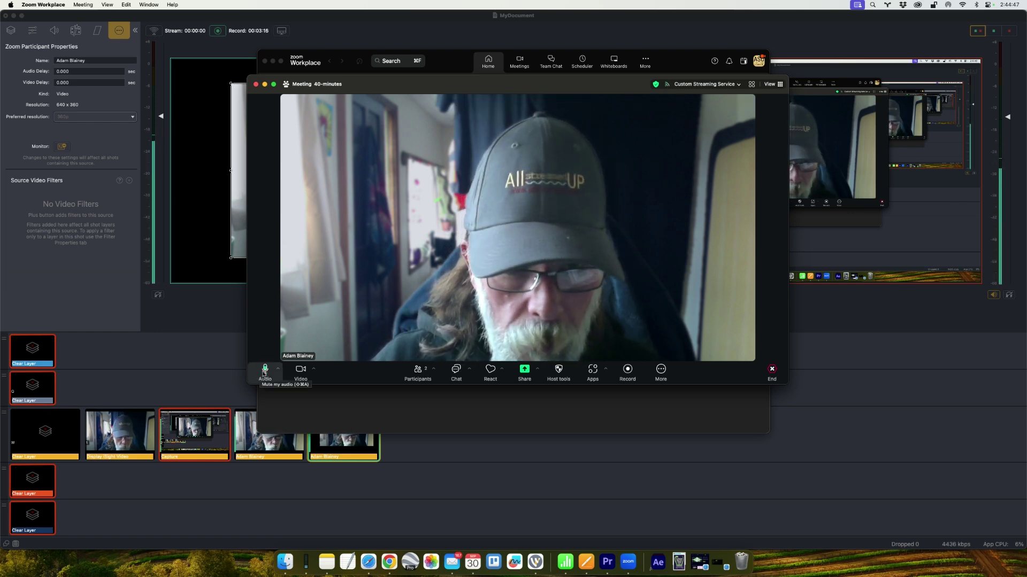
{"action": "left_click", "coordinate": [314, 371]}
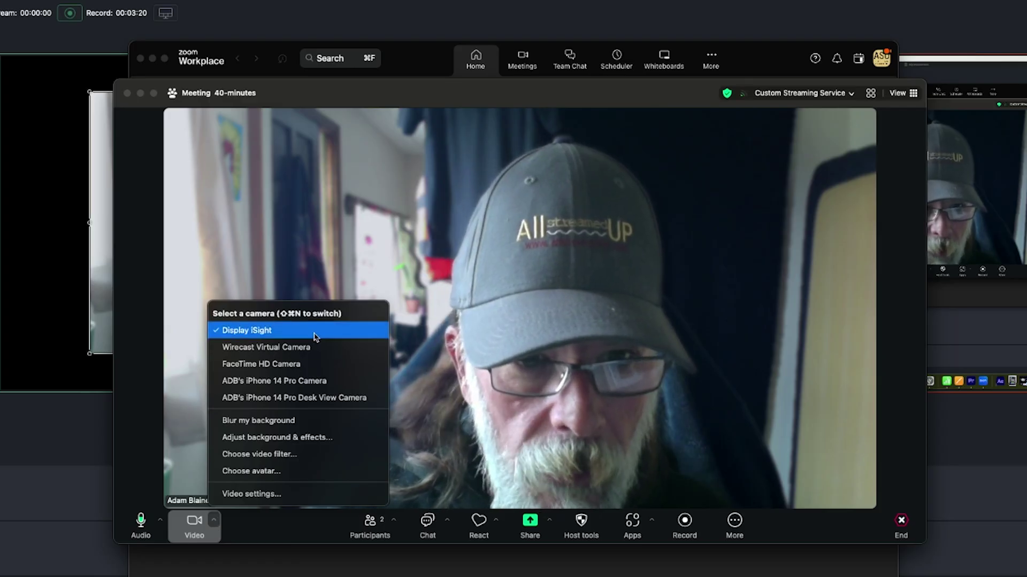
{"action": "left_click", "coordinate": [330, 348]}
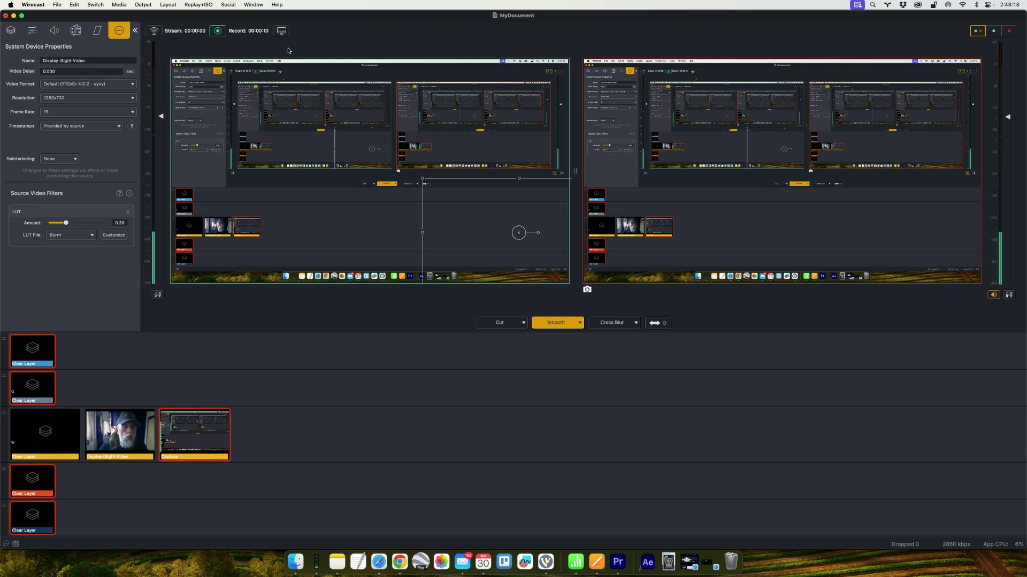
Step: Open the Rendezvous Dashboard from the Window menu and create a new session with chat enabled
{"action": "left_click", "coordinate": [249, 6]}
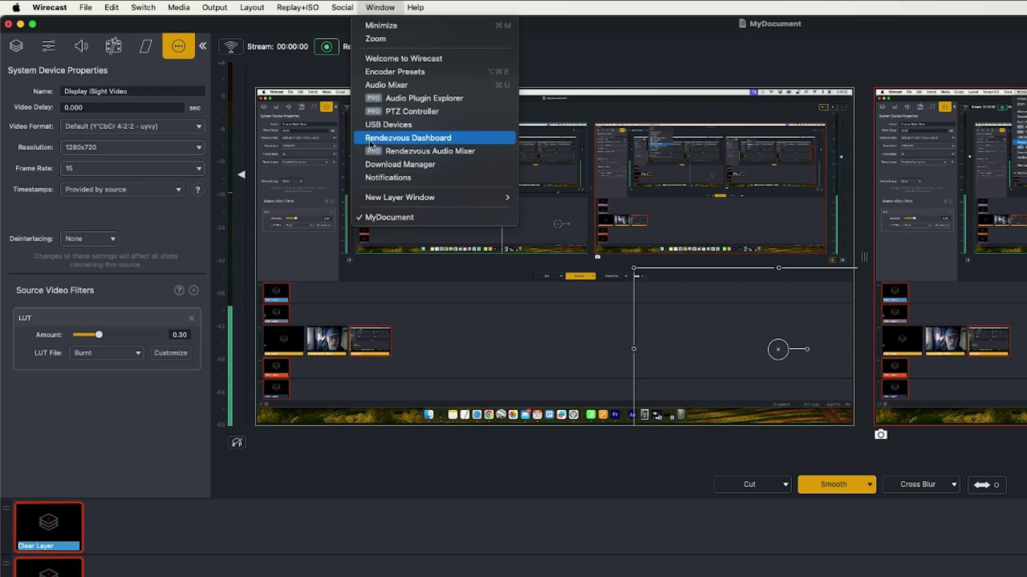
{"action": "left_click", "coordinate": [439, 140]}
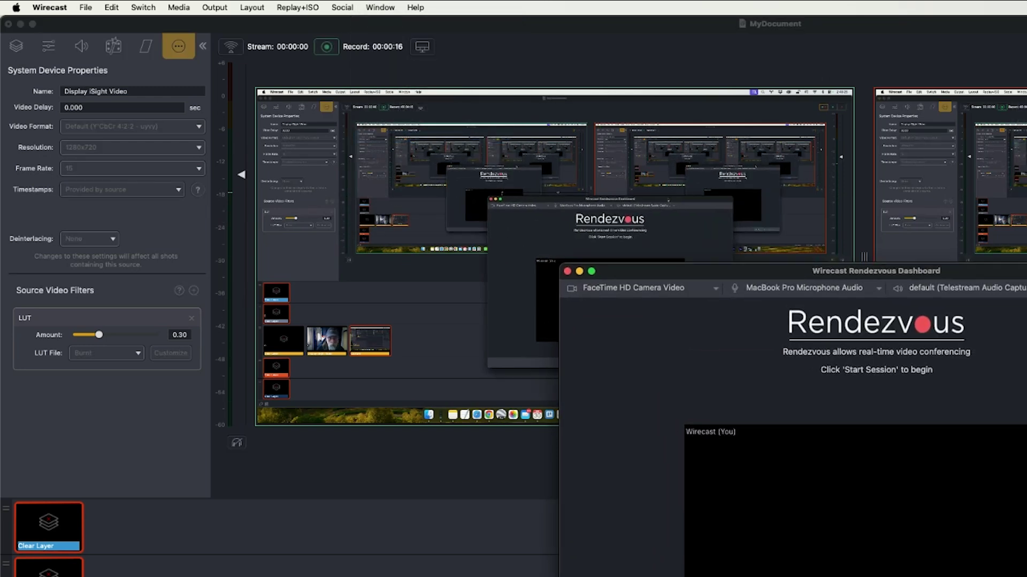
{"action": "left_click_drag", "start_coordinate": [1023, 272], "coordinate": [933, 251]}
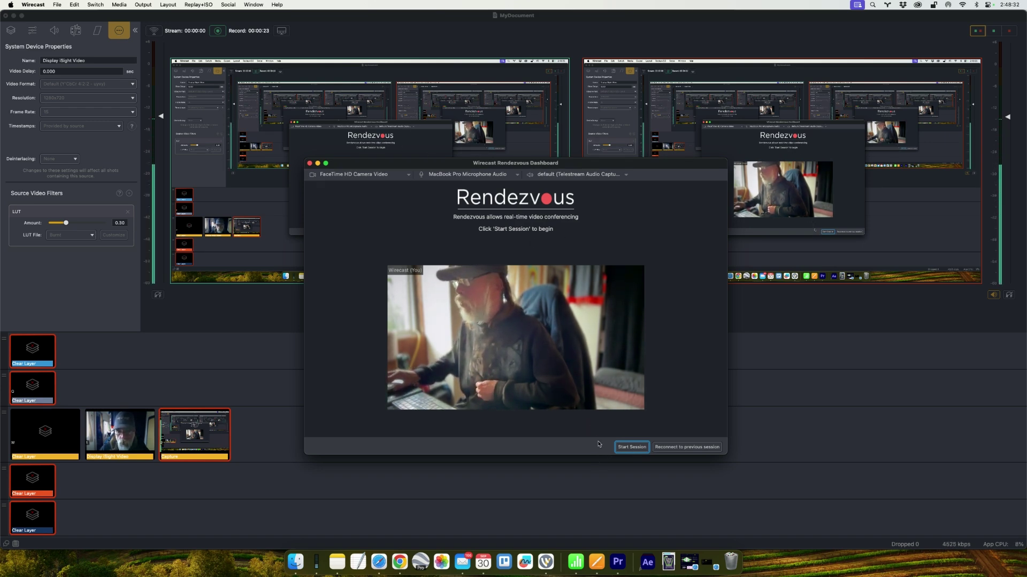
{"action": "left_click", "coordinate": [630, 448]}
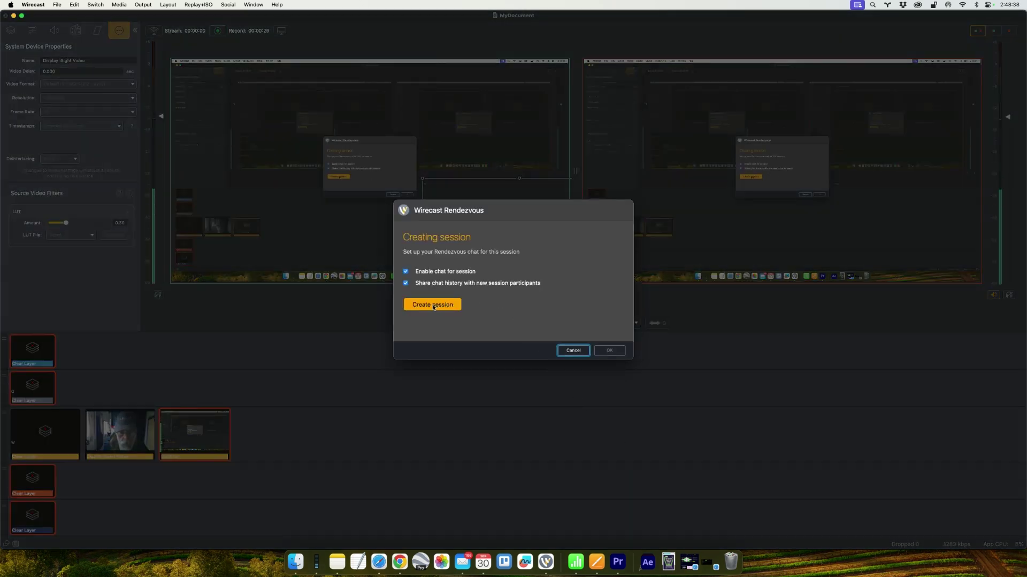
{"action": "left_click", "coordinate": [432, 305]}
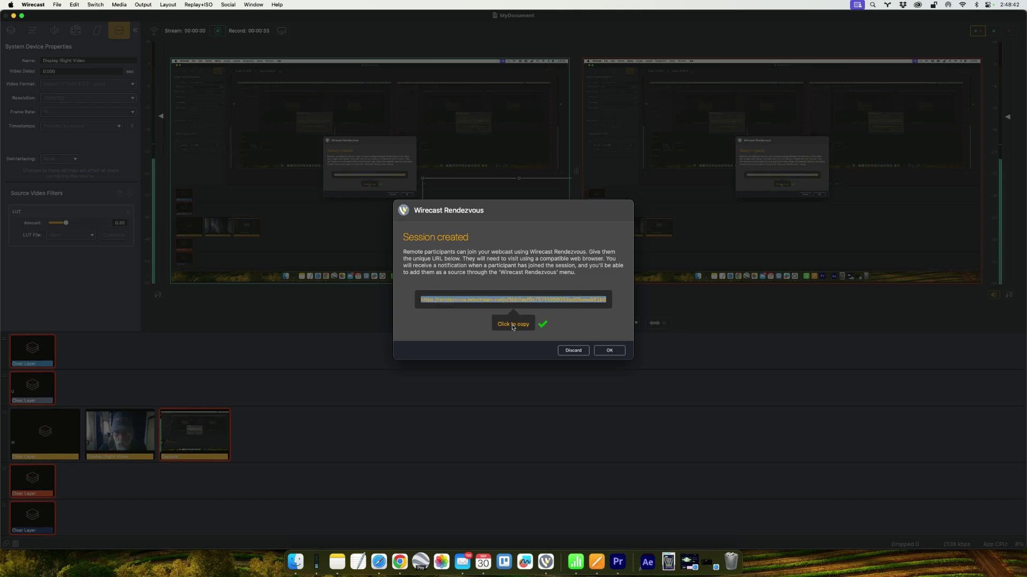
{"action": "left_click", "coordinate": [609, 351]}
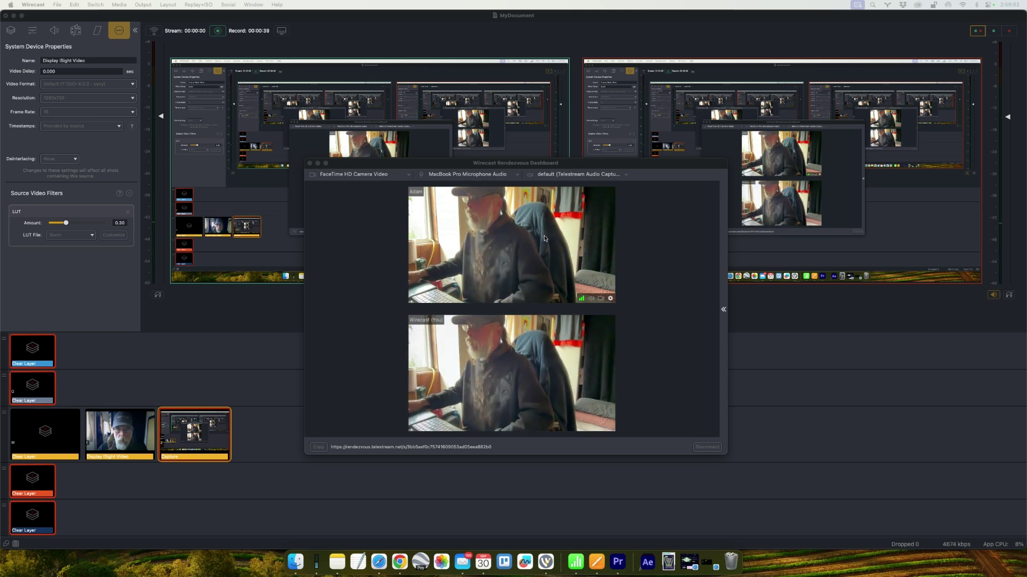
Step: Add the Rendezvous Session guest from the Network sources as a shot on Main Layer 3
{"action": "left_click", "coordinate": [287, 316]}
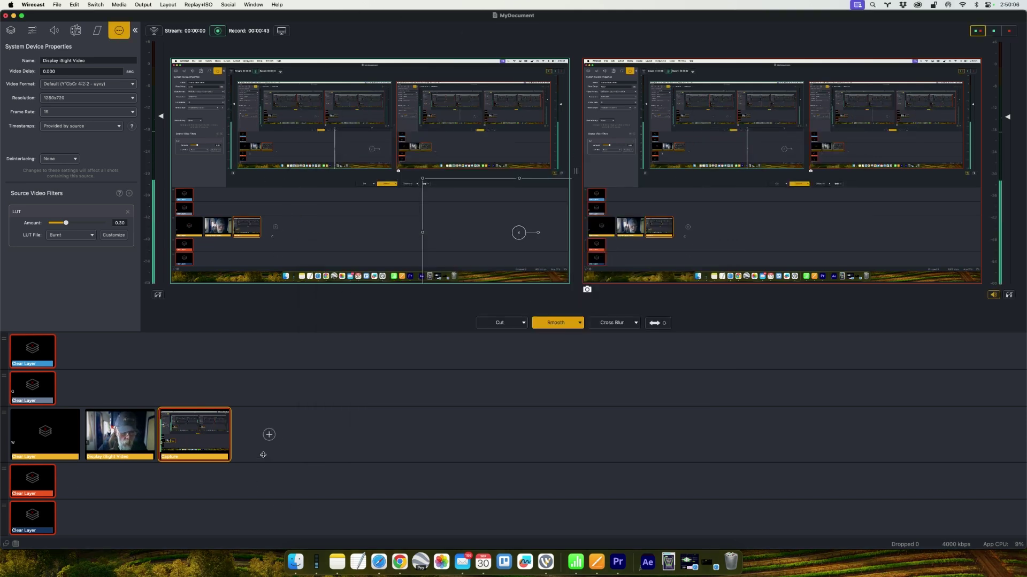
{"action": "left_click", "coordinate": [269, 435]}
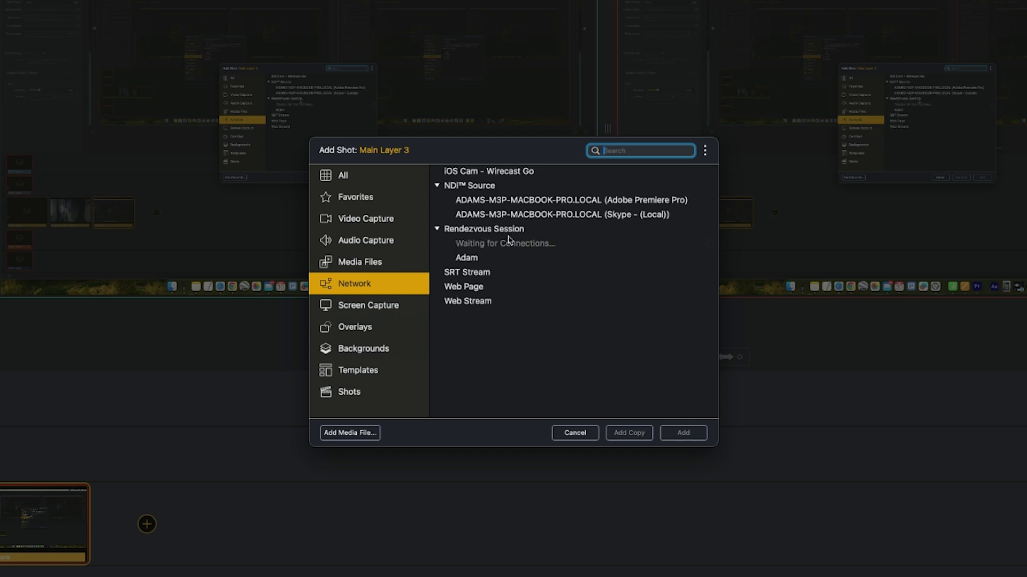
{"action": "left_click", "coordinate": [470, 258]}
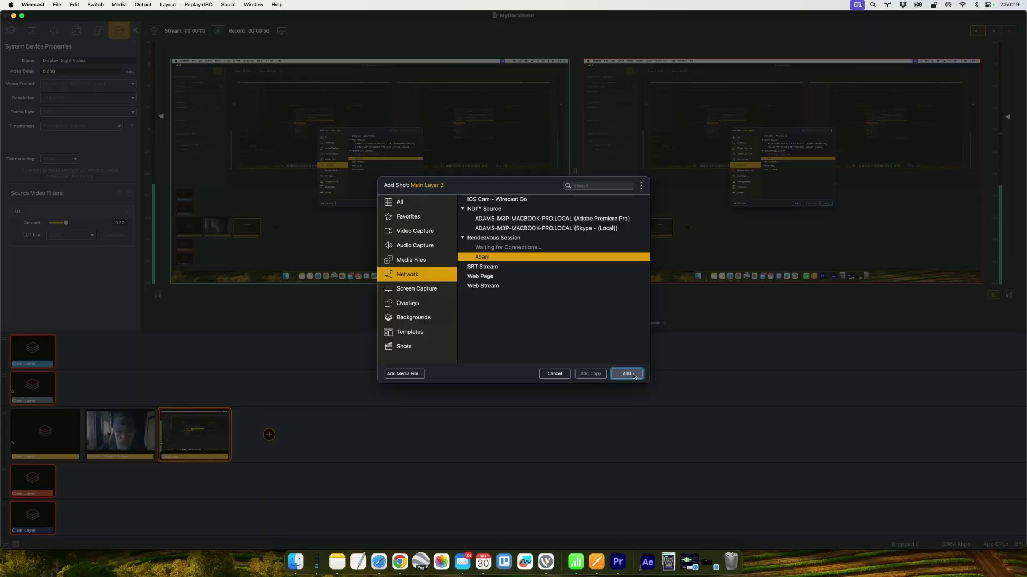
{"action": "left_click", "coordinate": [627, 374]}
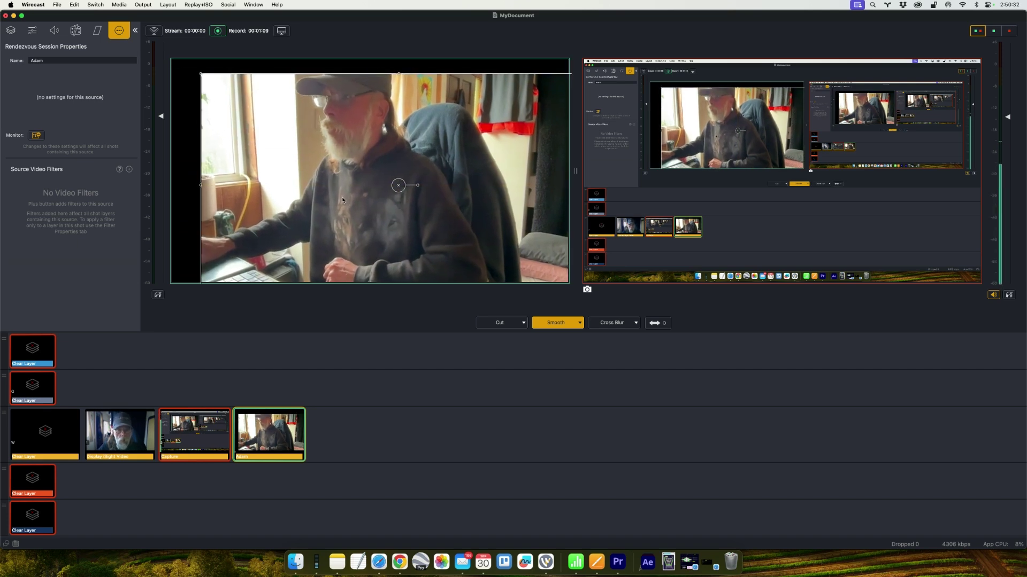
Step: Restore the Rendezvous guest's video to fill the preview and show the shot's Layers list
{"action": "left_click_drag", "start_coordinate": [353, 203], "coordinate": [311, 185]}
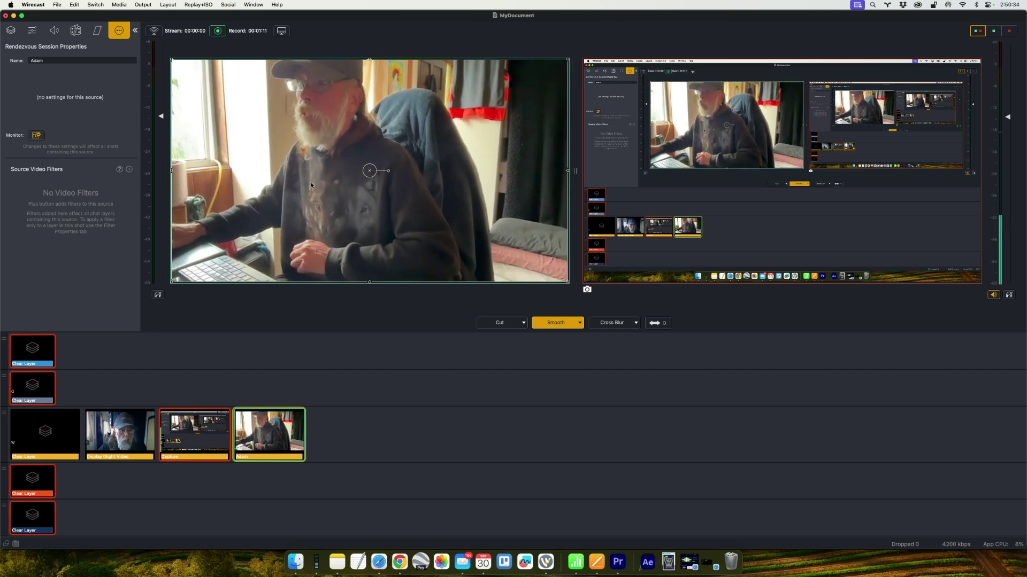
{"action": "left_click", "coordinate": [18, 30]}
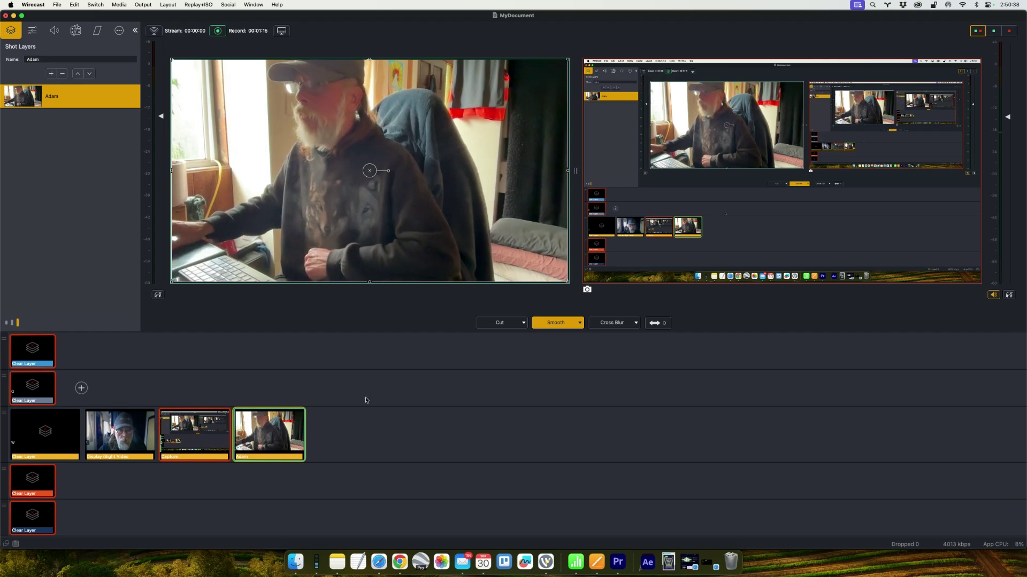